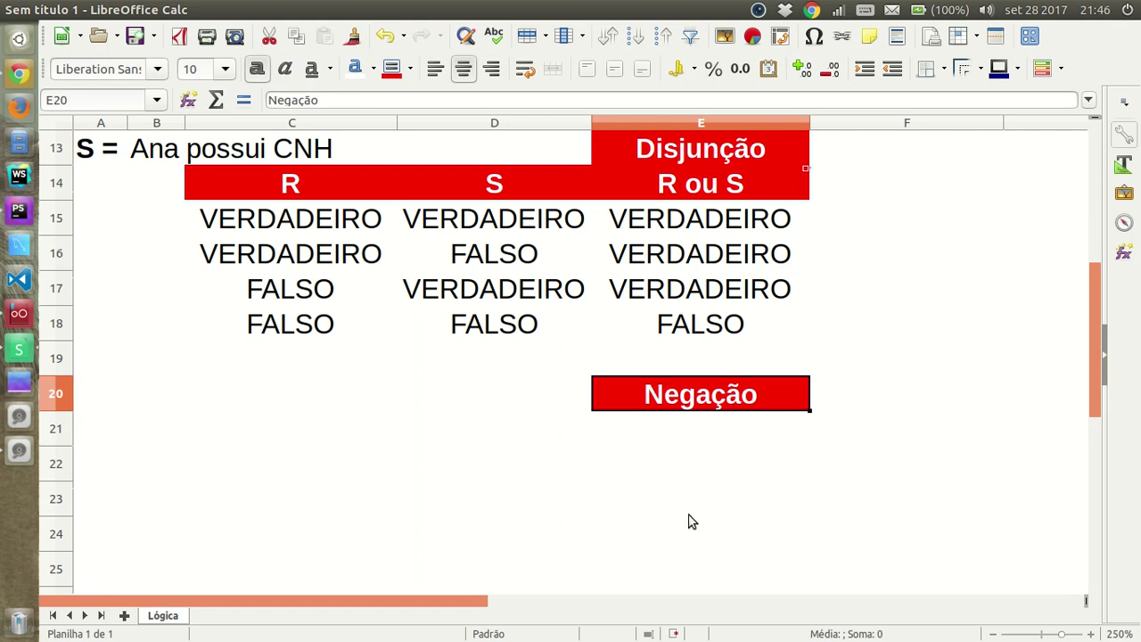
# - Enter the label S in D21 and the negation formula =NÃO(D15) beside it in E21
pyautogui.click(548, 437)
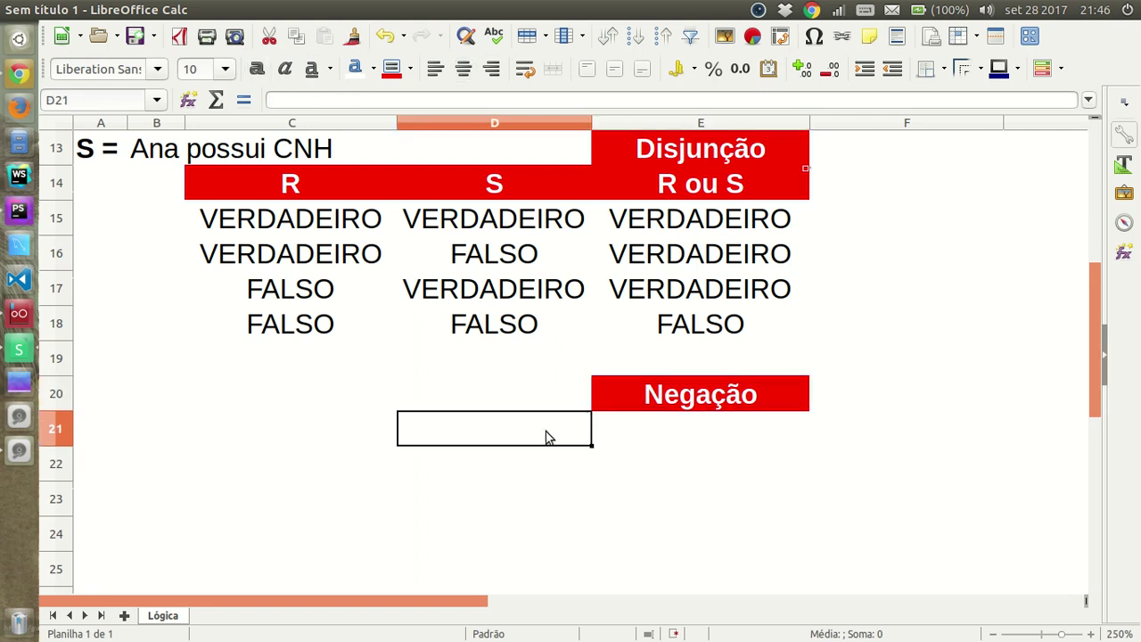
pyautogui.write('S')
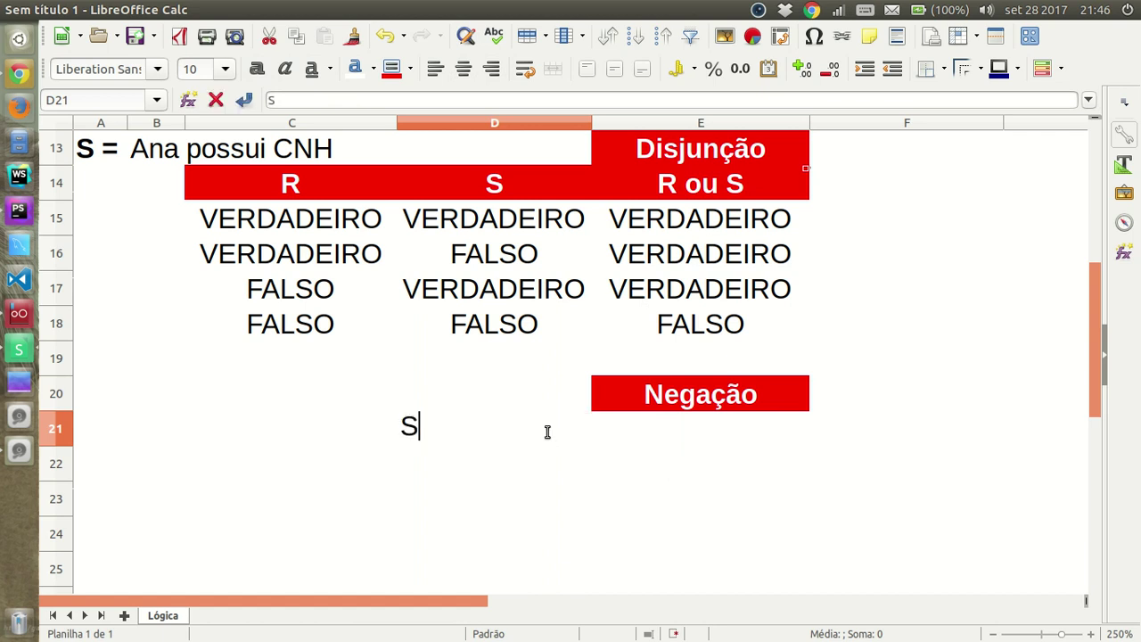
pyautogui.press('Tab')
pyautogui.write('=Nao(')
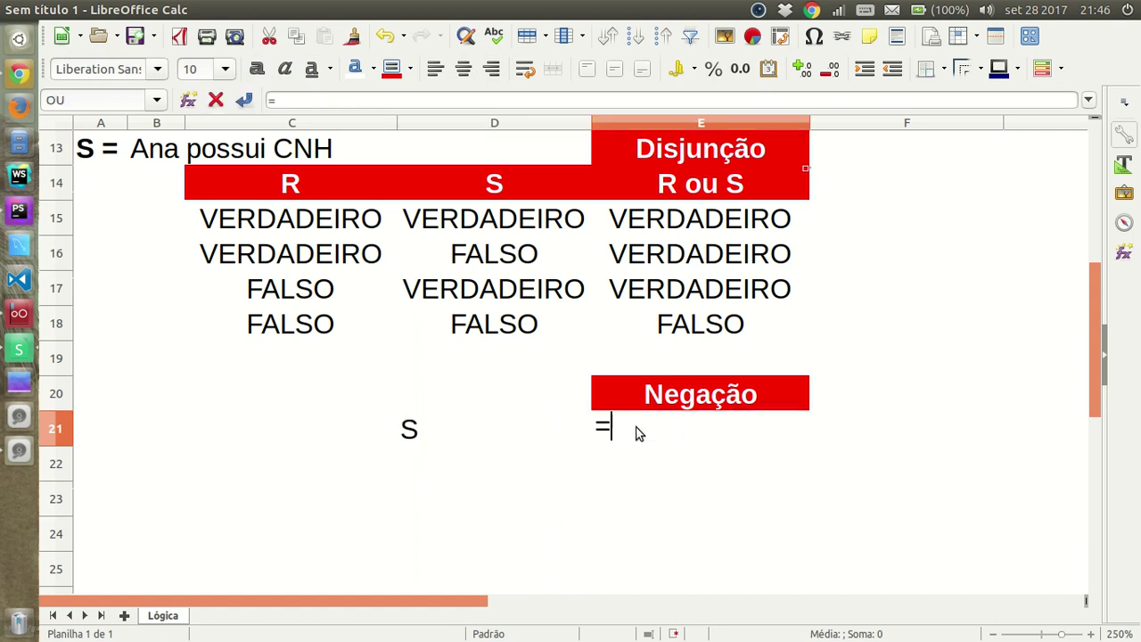
pyautogui.press('BackSpace')
pyautogui.press('BackSpace')
pyautogui.press('BackSpace')
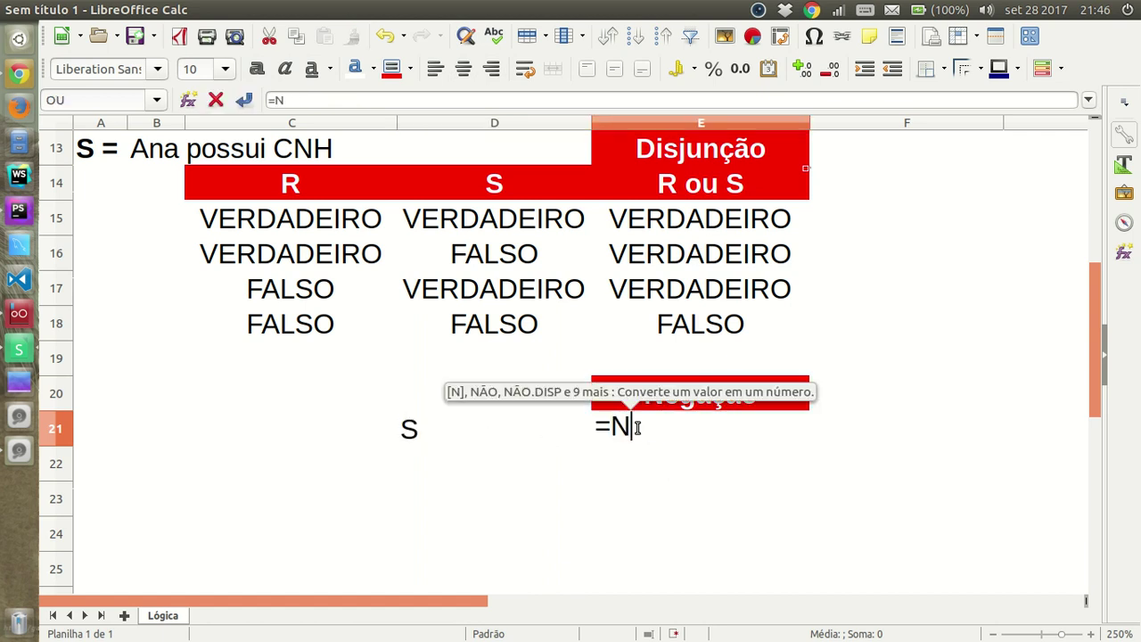
pyautogui.write('ÃO(')
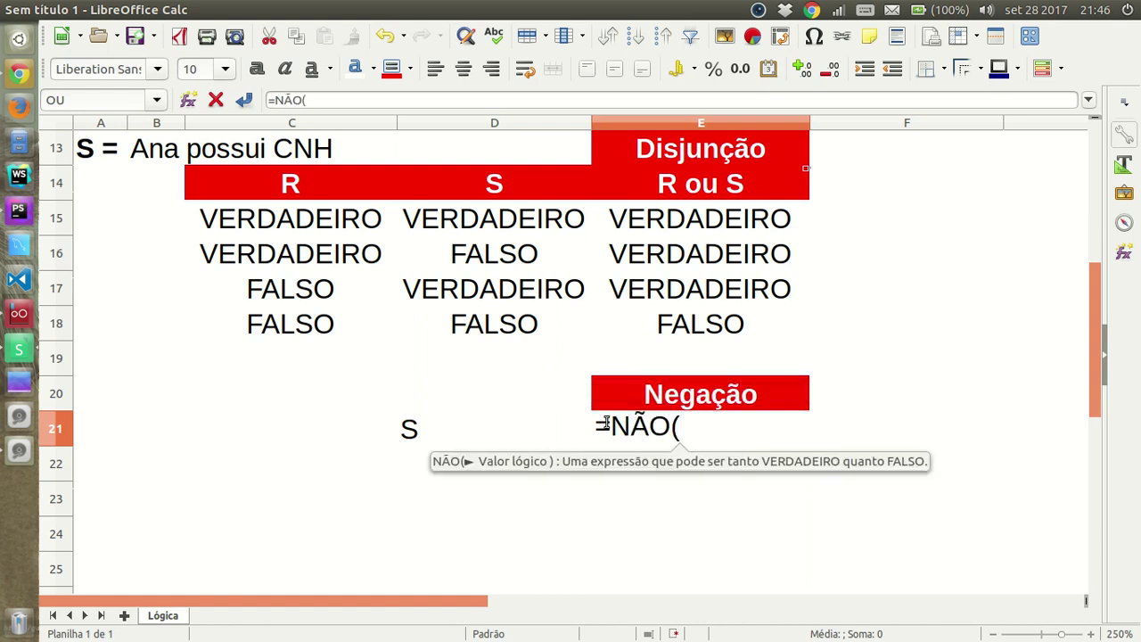
pyautogui.click(495, 223)
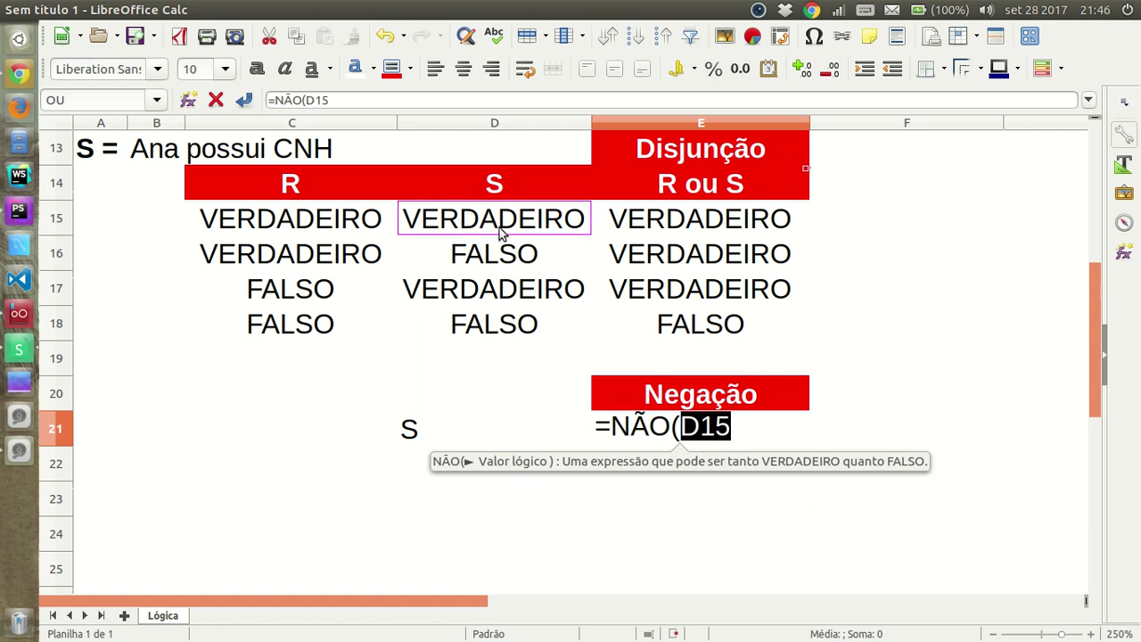
pyautogui.write(')')
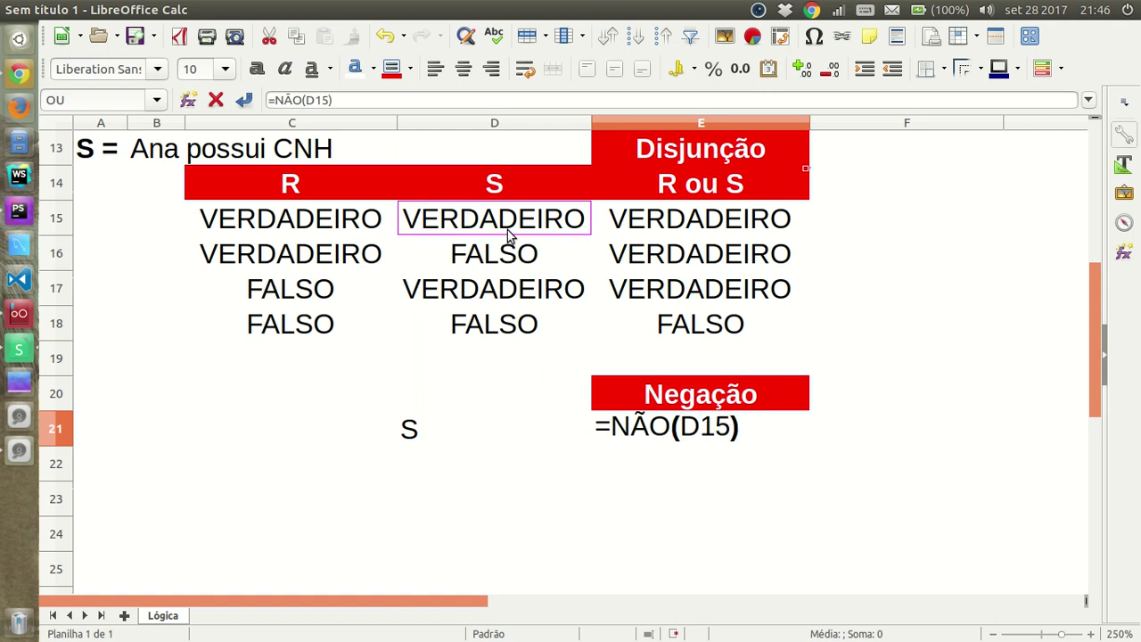
pyautogui.press('Return')
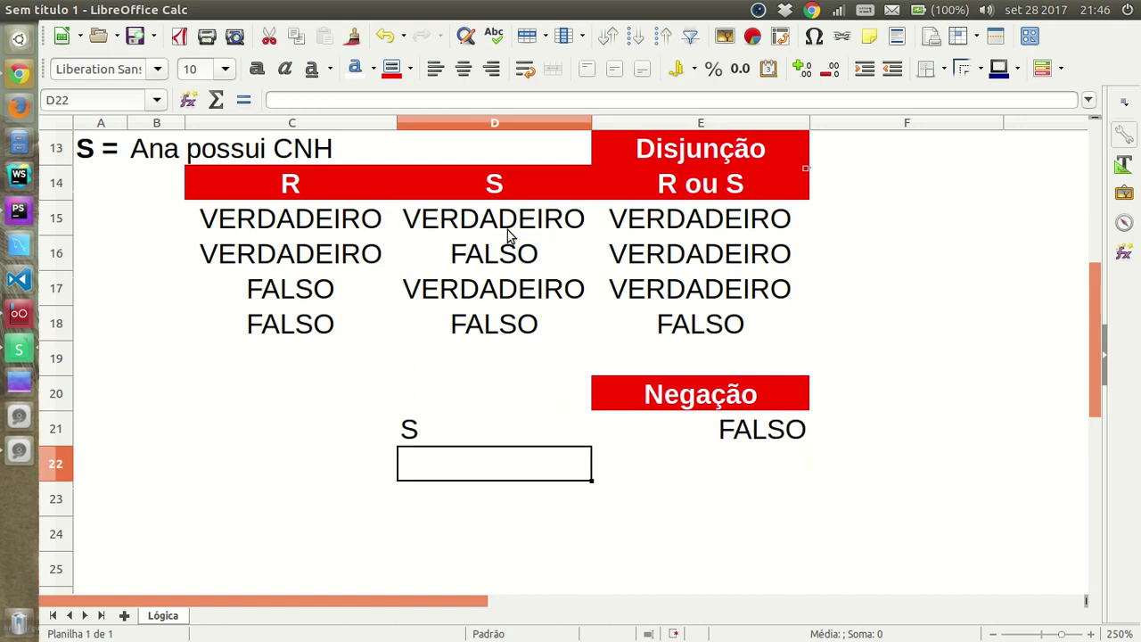
# - Enter the formula =NÃO(D16) in E22 to negate the second value of S
pyautogui.press('Right')
pyautogui.write('=N')
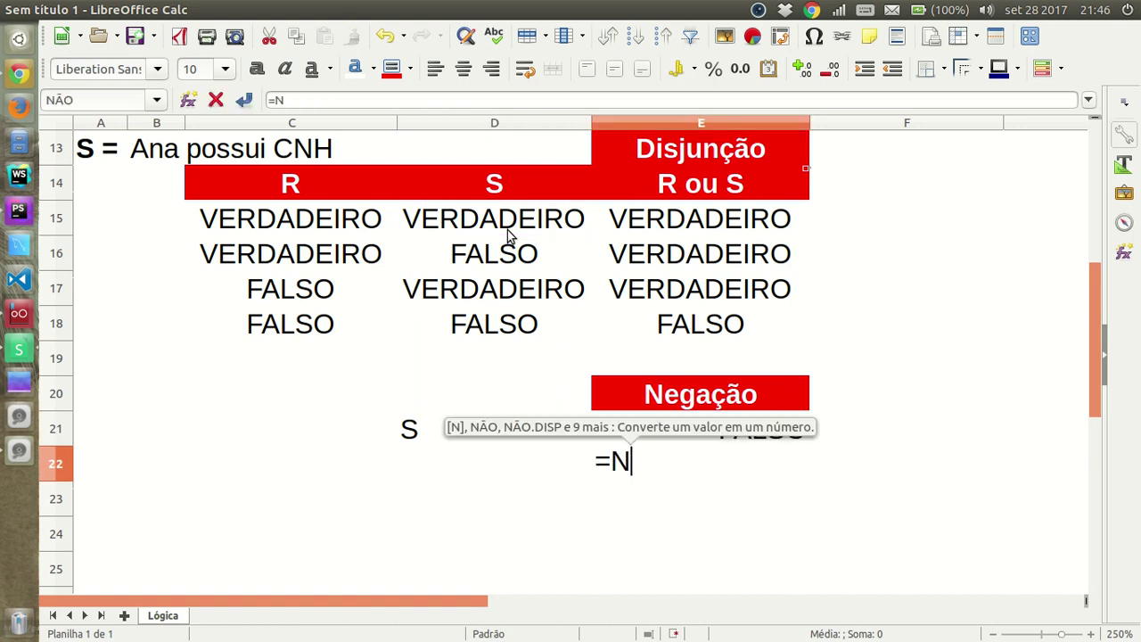
pyautogui.write('ÃO(')
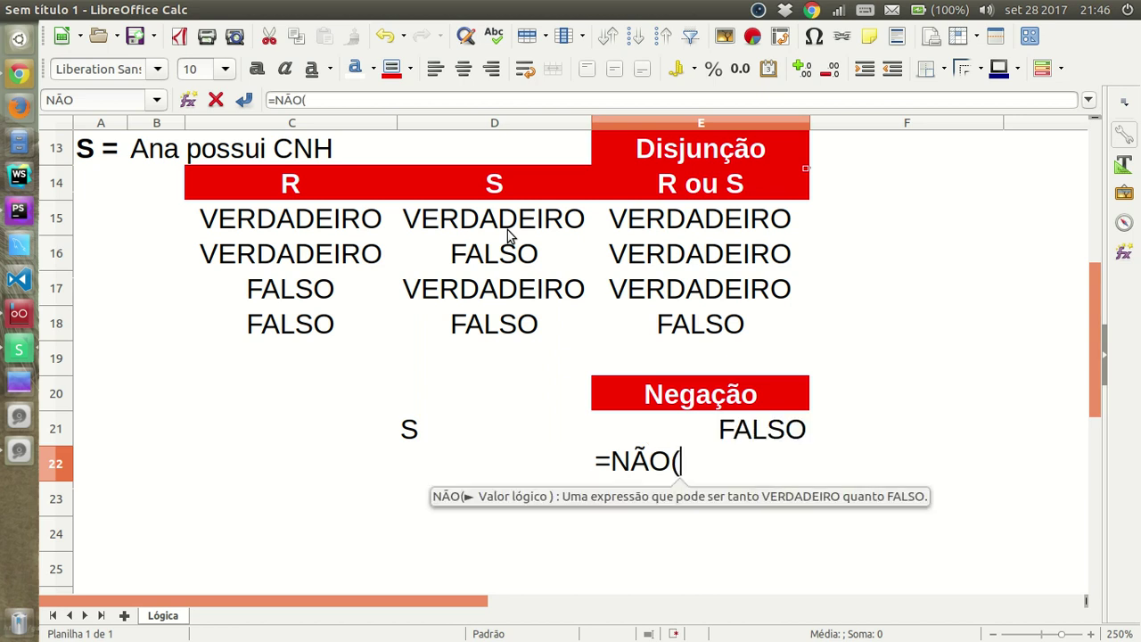
pyautogui.click(507, 255)
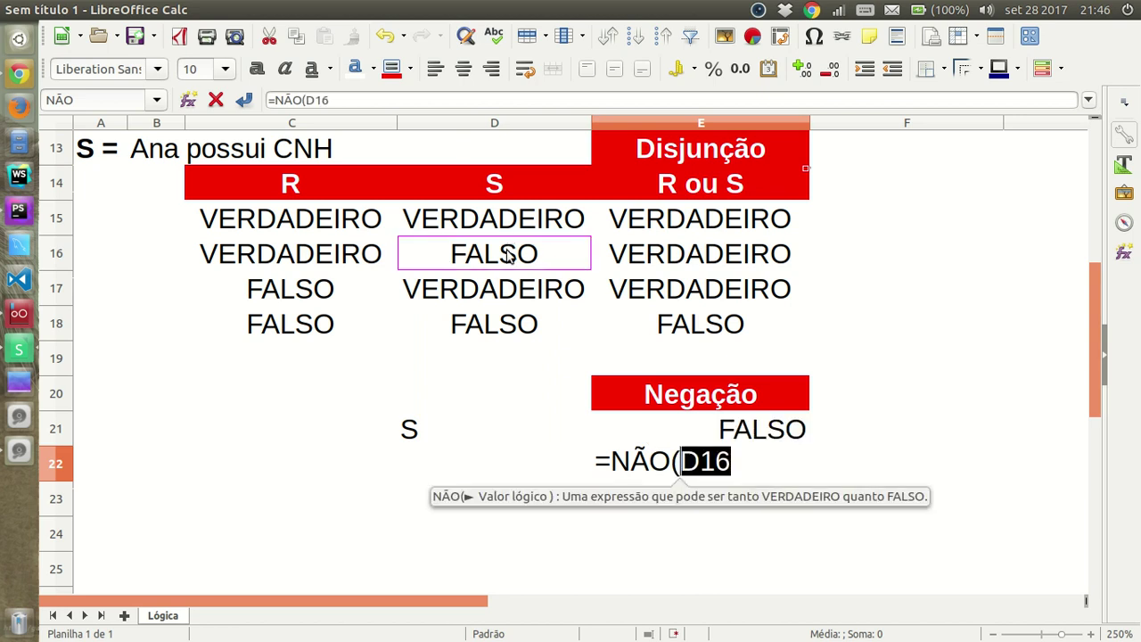
pyautogui.write(')')
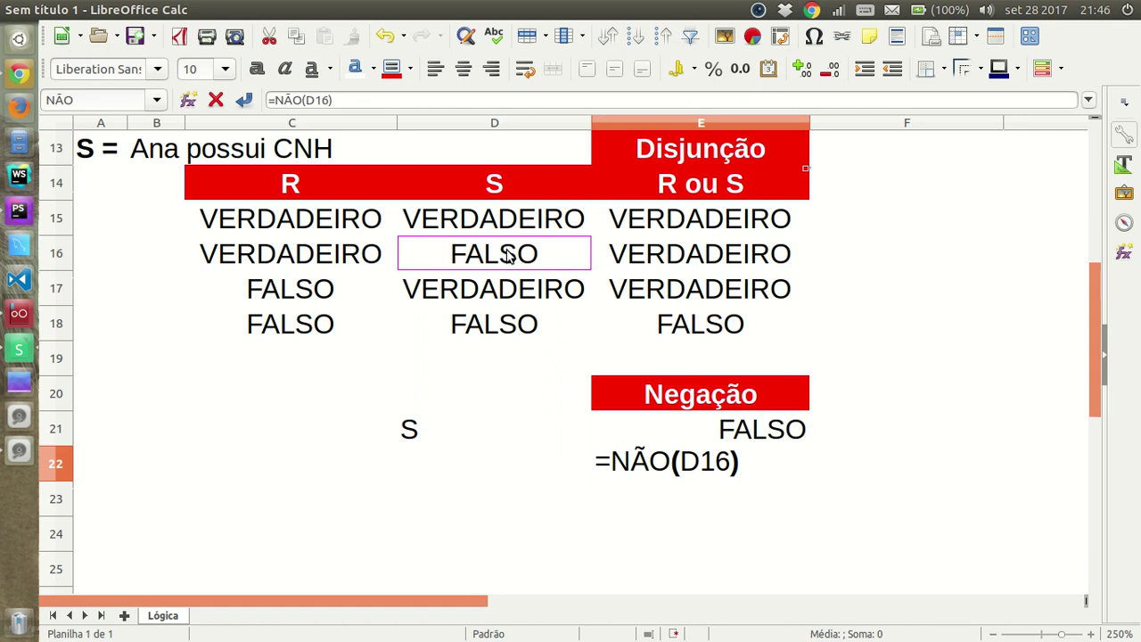
pyautogui.press('Return')
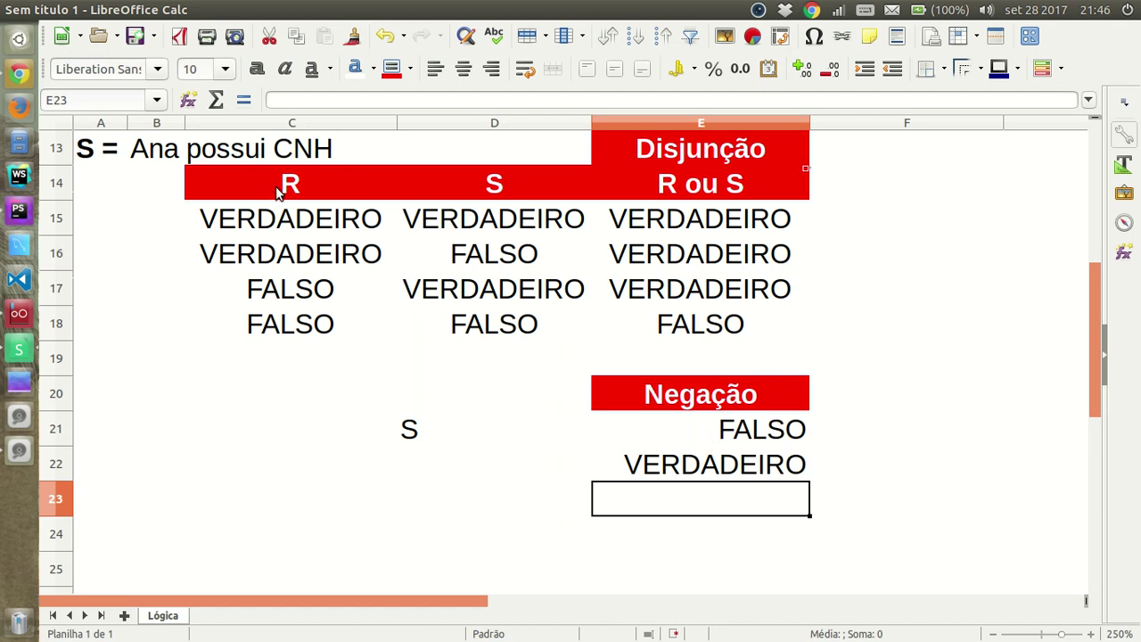
# - Write the negation of proposition S in B22, phrased with "não possui CNH" after the person's name
pyautogui.click(136, 473)
pyautogui.write('Ana não ')
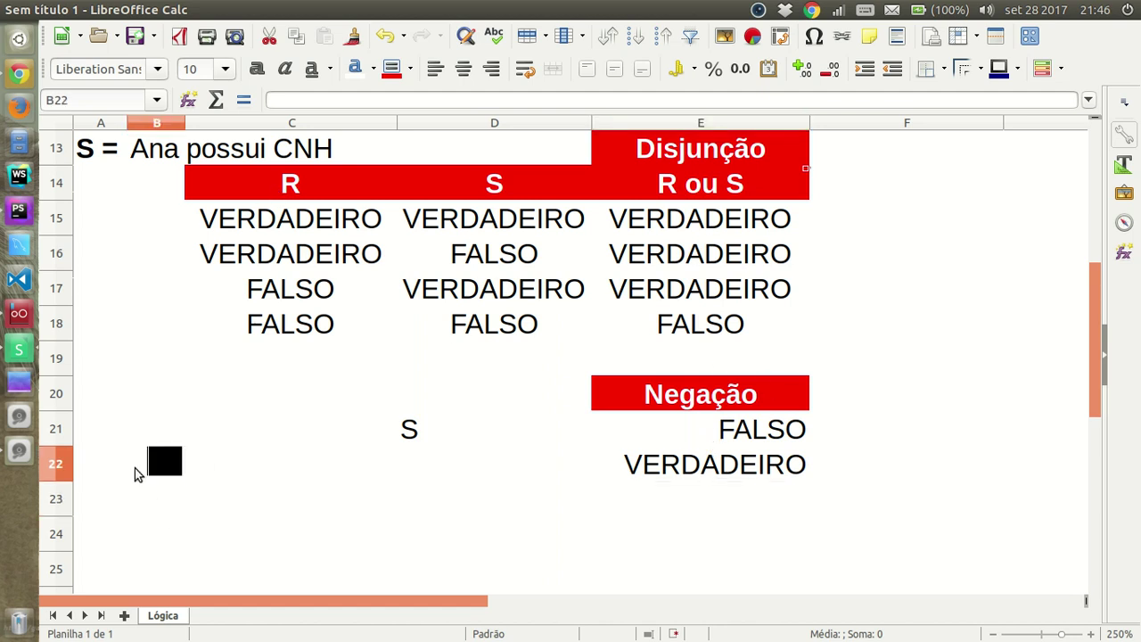
pyautogui.write('pos')
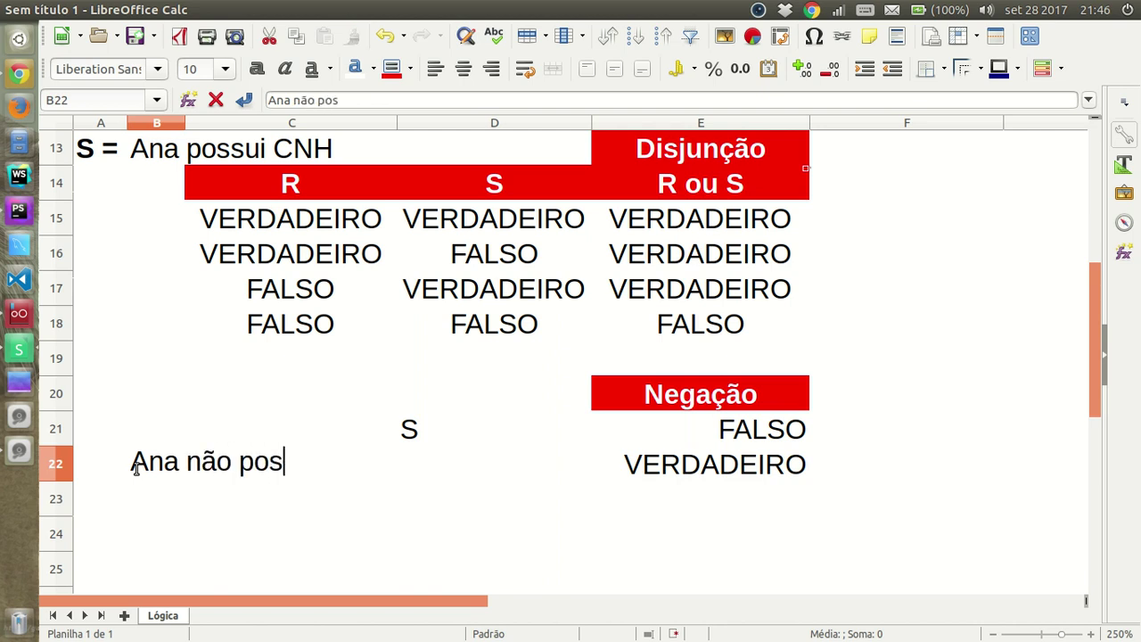
pyautogui.write('sui CNH')
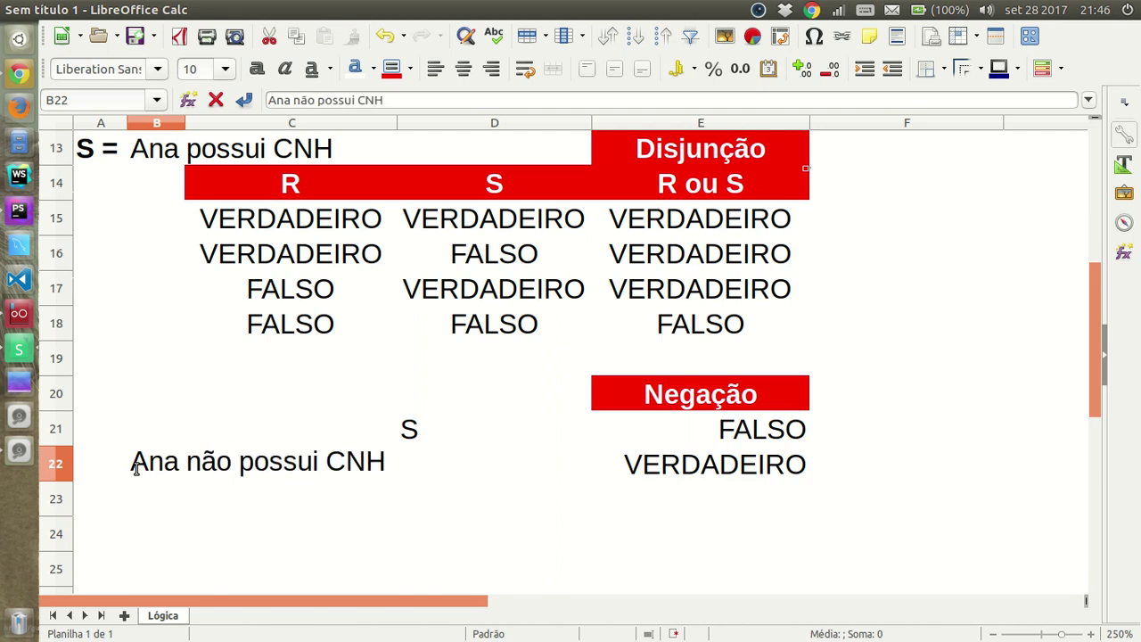
pyautogui.press('Return')
# - Write the alternative negation of S in B23, putting "Não é verdade que" before the original proposition ending in "possui CNH"
pyautogui.write('Na')
pyautogui.press('BackSpace')
pyautogui.write('ão é')
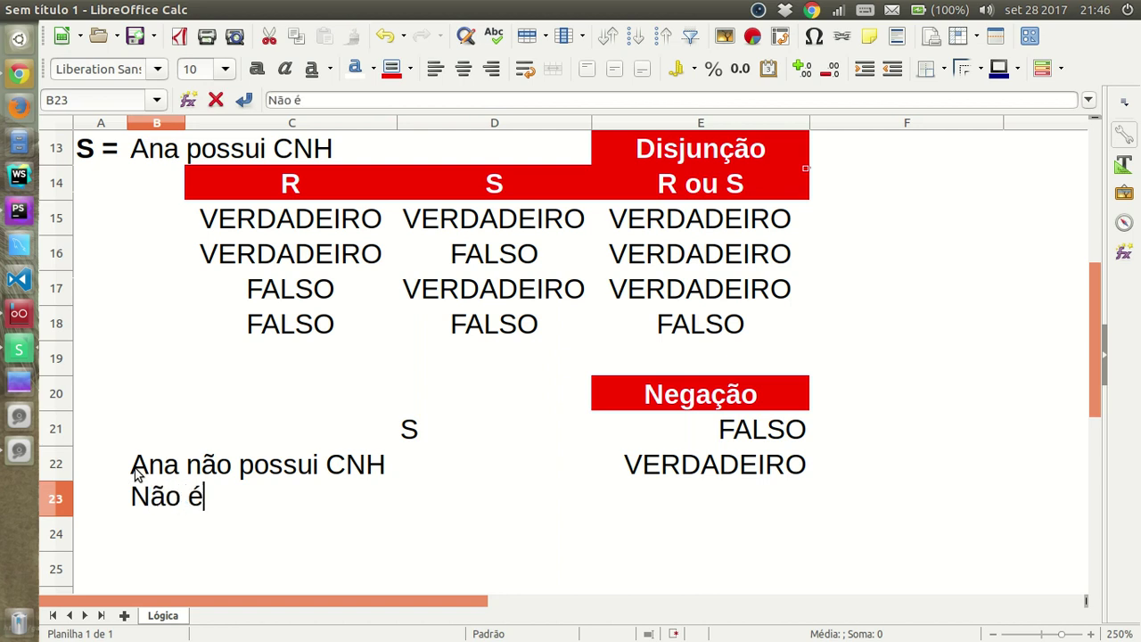
pyautogui.write(' verdade qu e ')
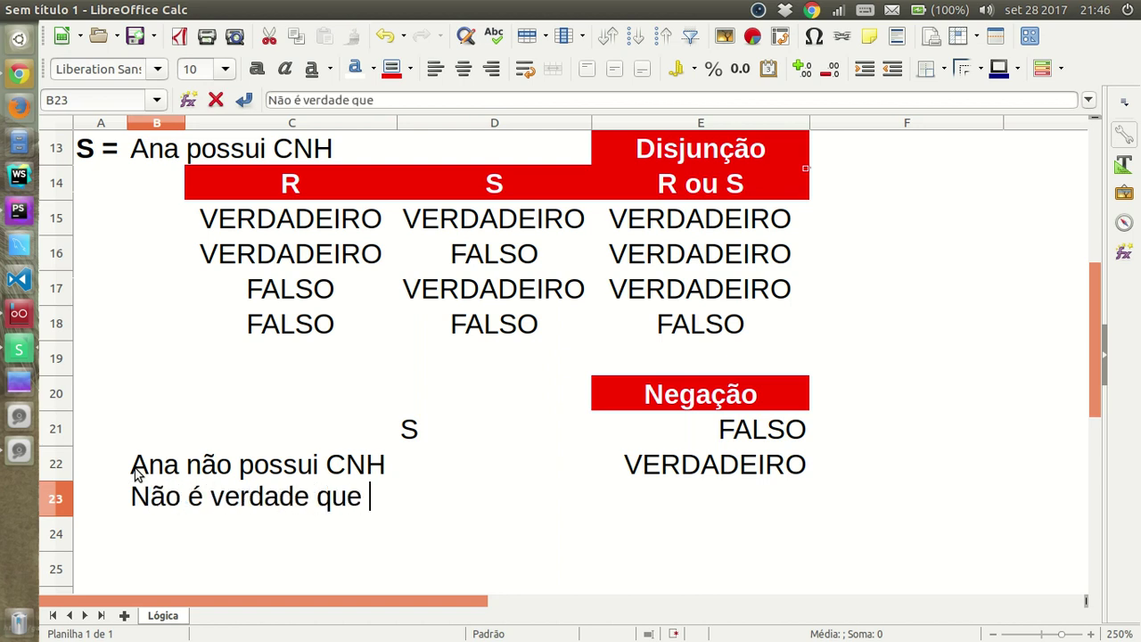
pyautogui.write('Ana possui u')
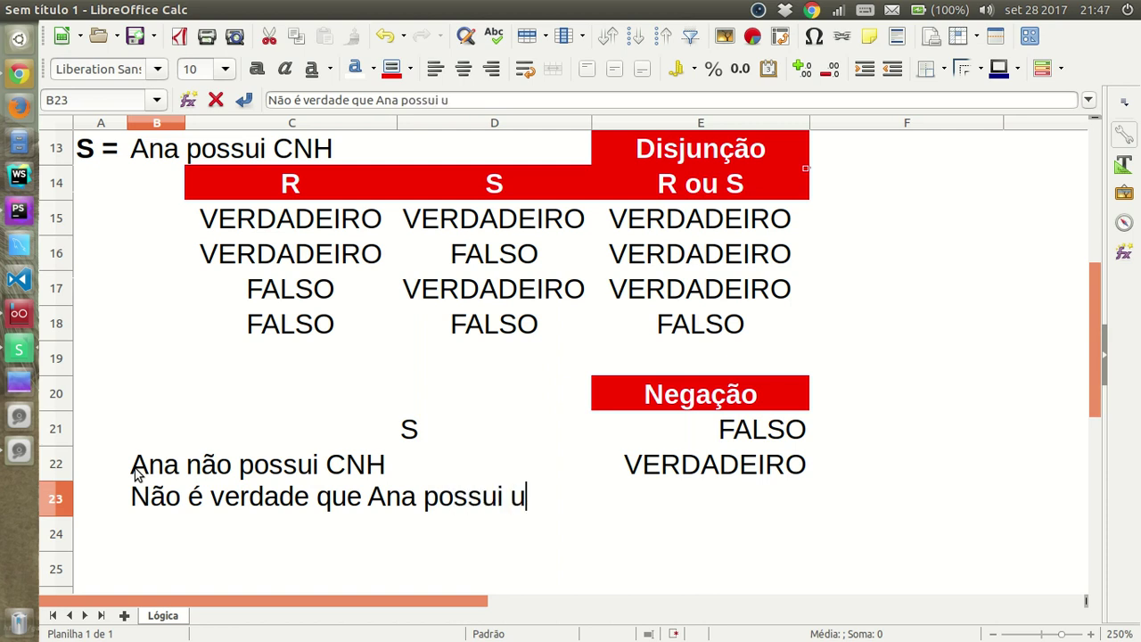
pyautogui.press('BackSpace')
pyautogui.write('CNH')
pyautogui.press('Return')
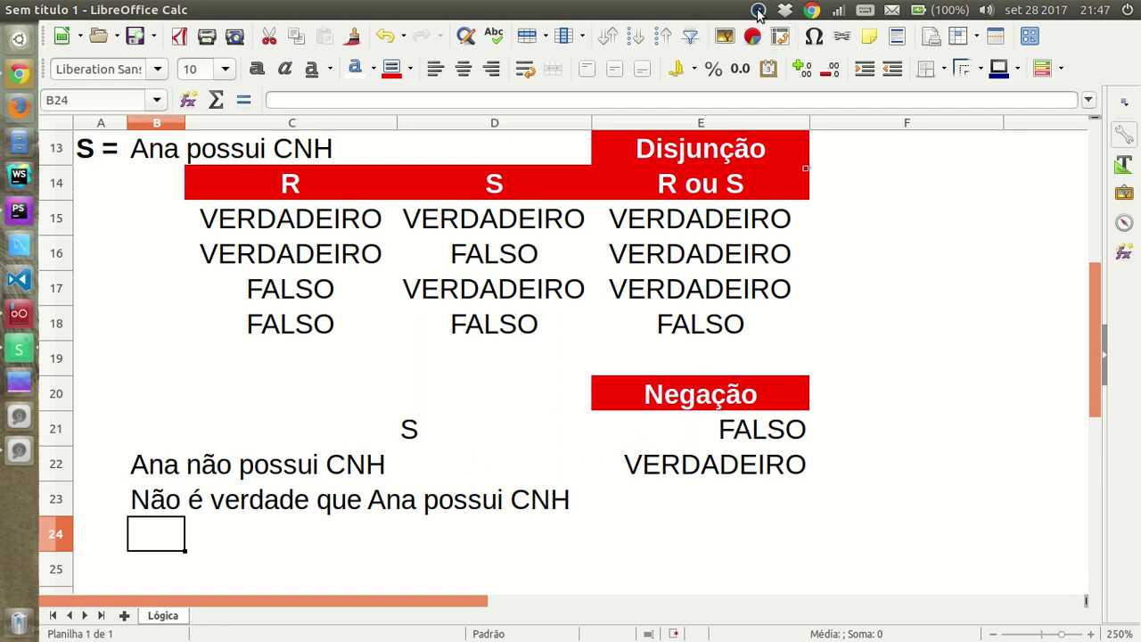
# - Add a new sheet to the workbook and enter the heading "Candidatos" in A2
pyautogui.moveTo(386, 608); pyautogui.dragTo(746, 603)
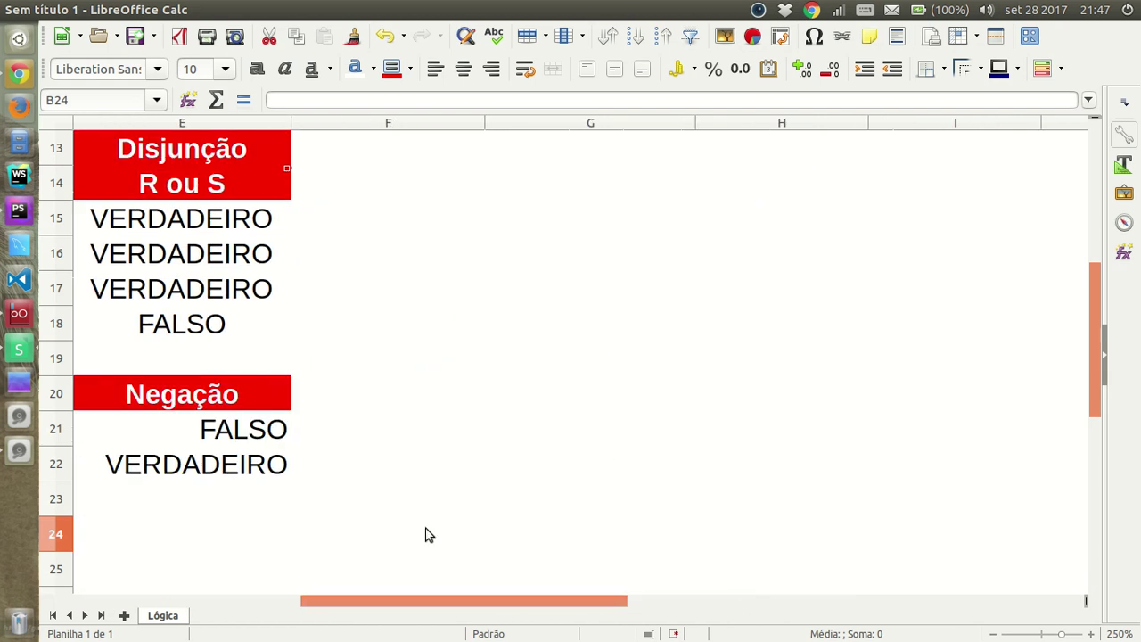
pyautogui.click(125, 615)
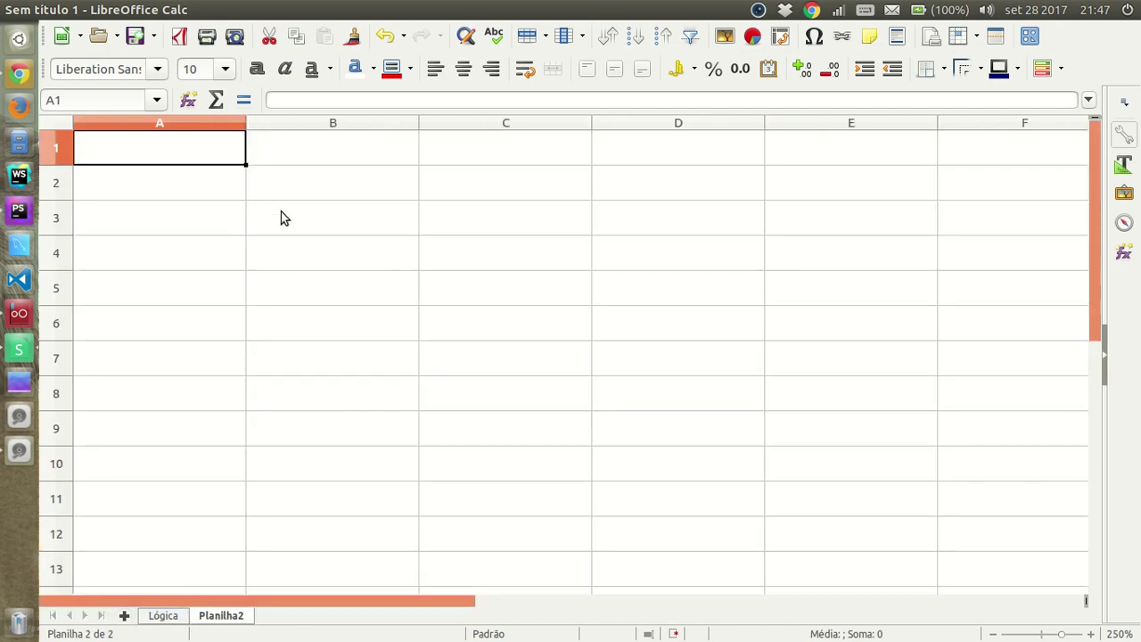
pyautogui.click(225, 192)
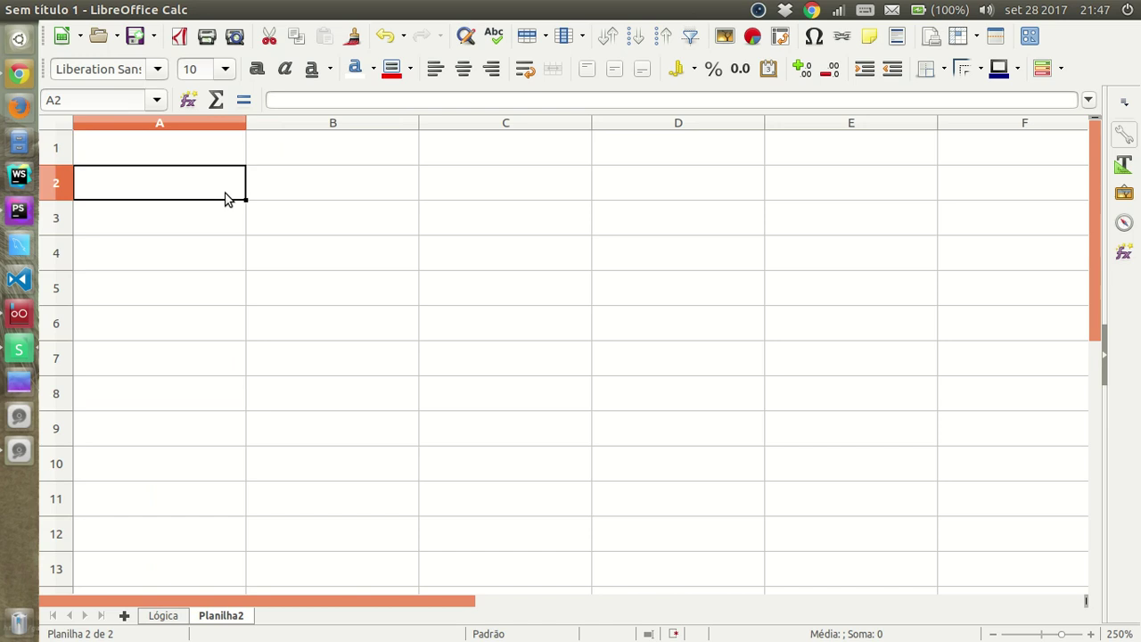
pyautogui.write('Candid')
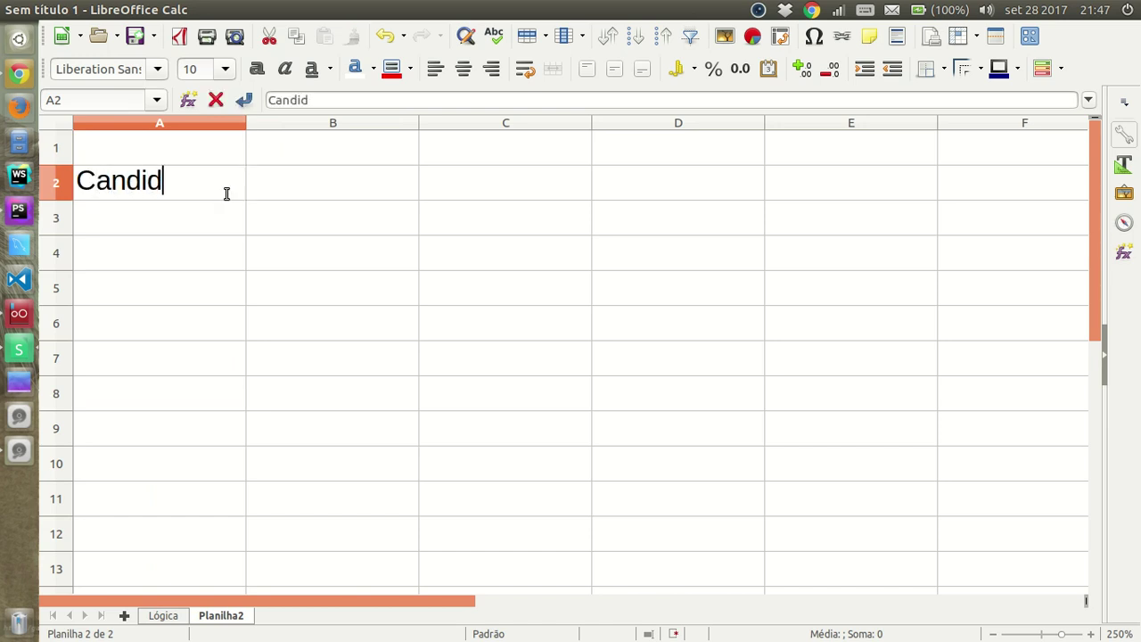
pyautogui.write('atos')
pyautogui.press('Return')
# - Fill A3:A7 under the Candidatos heading with the first names of the five candidates
pyautogui.write('Ana')
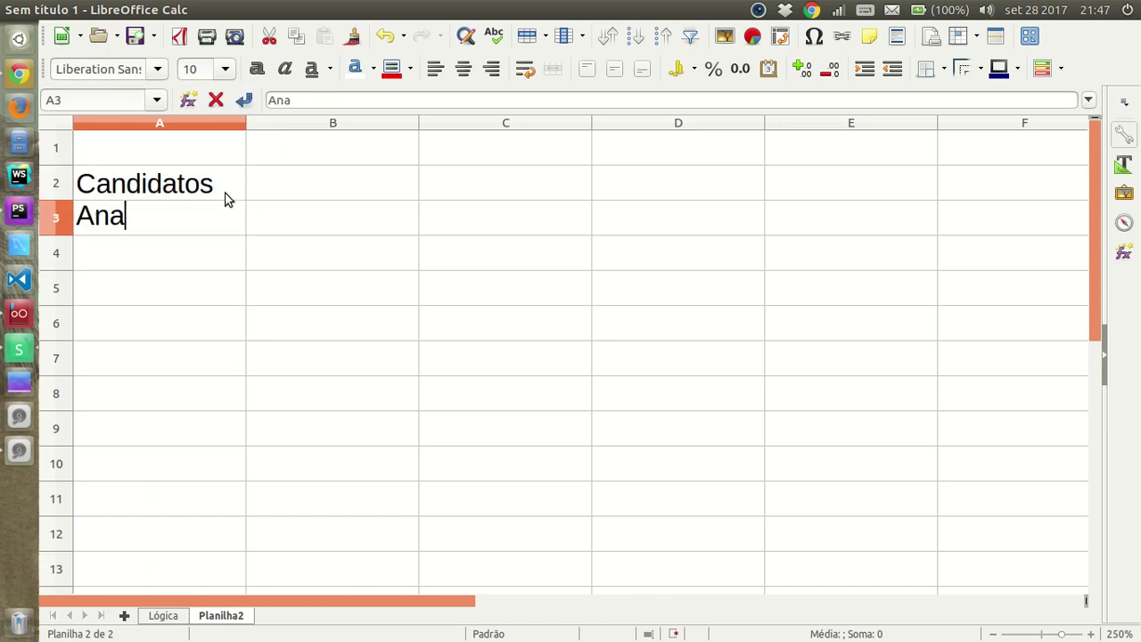
pyautogui.press('Return')
pyautogui.write('Beatriz')
pyautogui.press('Return')
pyautogui.write('Carlos')
pyautogui.press('Return')
pyautogui.write('Daniel')
pyautogui.press('Return')
pyautogui.write('Er')
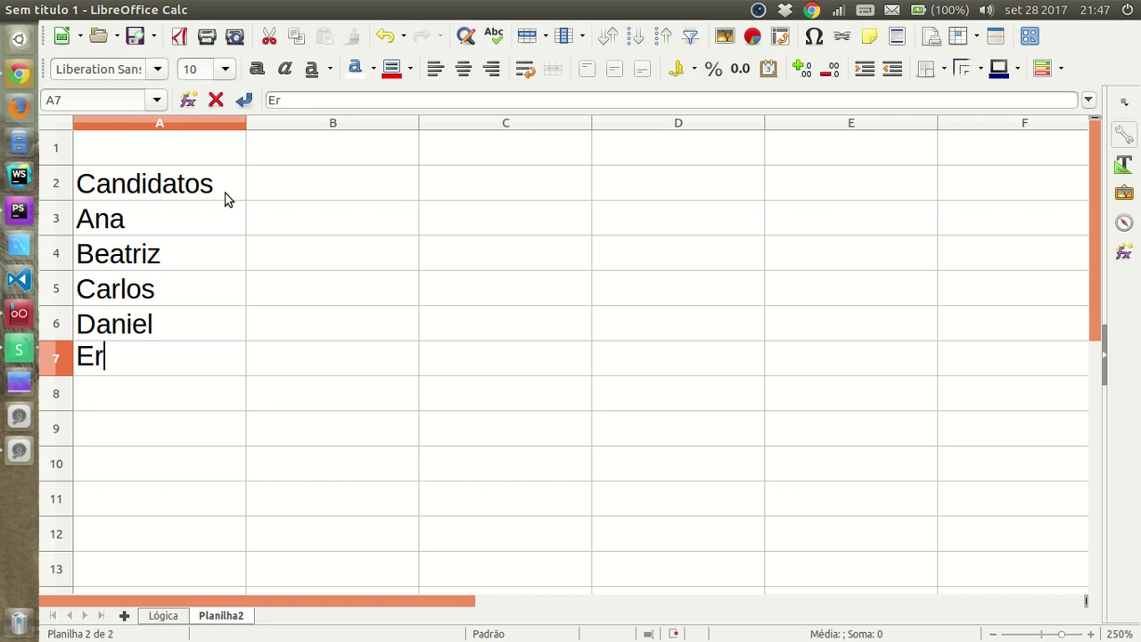
pyautogui.write('ica')
# - Enter the column headings "Peso" in B2 and "Altura" in C2
pyautogui.click(321, 184)
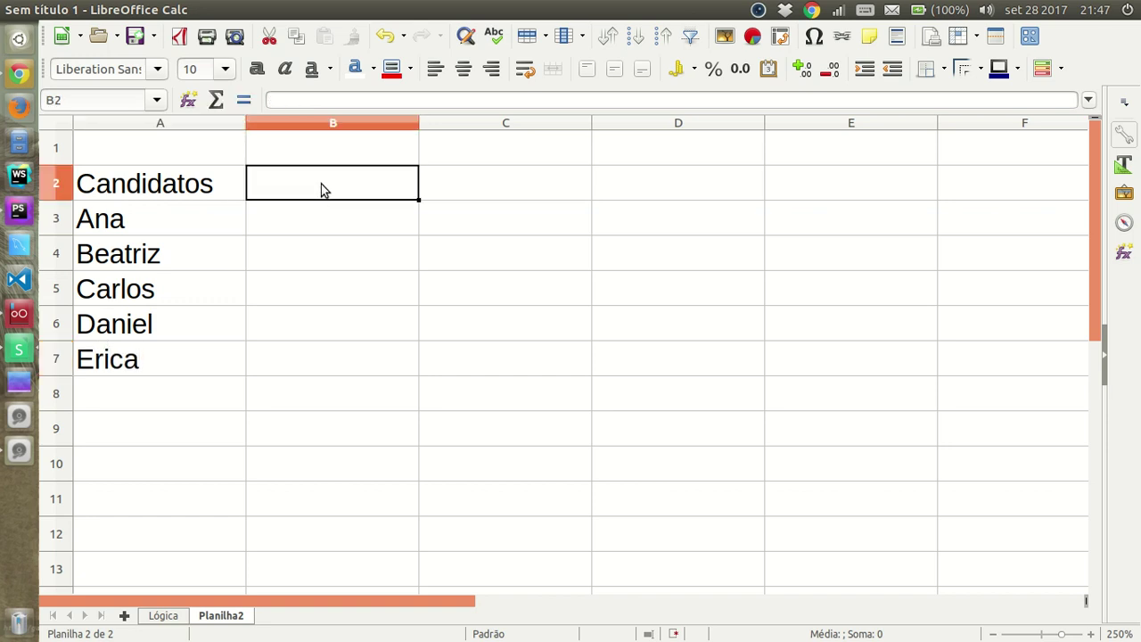
pyautogui.write('Peso')
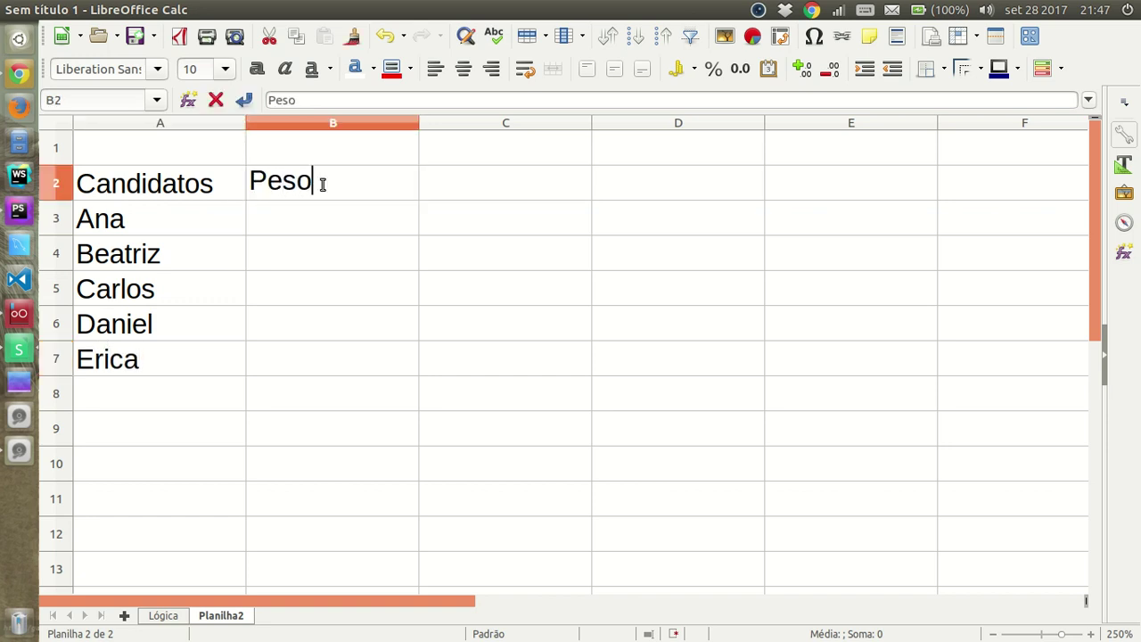
pyautogui.press('Tab')
pyautogui.write('Altura')
pyautogui.press('Tab')
# - Centre the headings in A2:C2 horizontally
pyautogui.moveTo(221, 193); pyautogui.dragTo(478, 179)
pyautogui.click(459, 75)
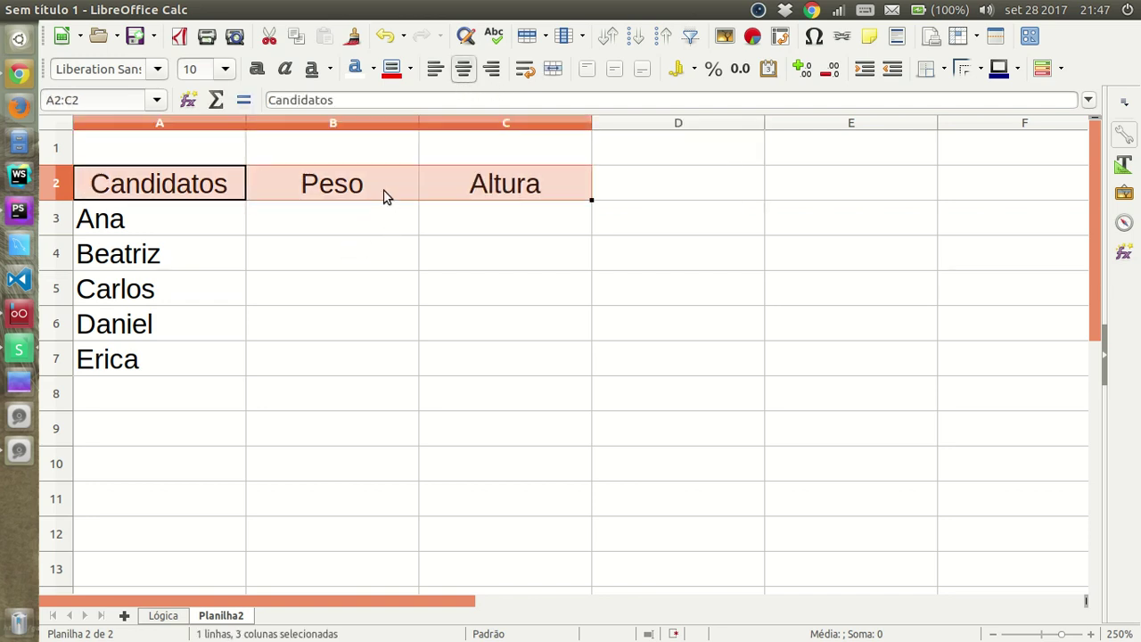
pyautogui.click(383, 226)
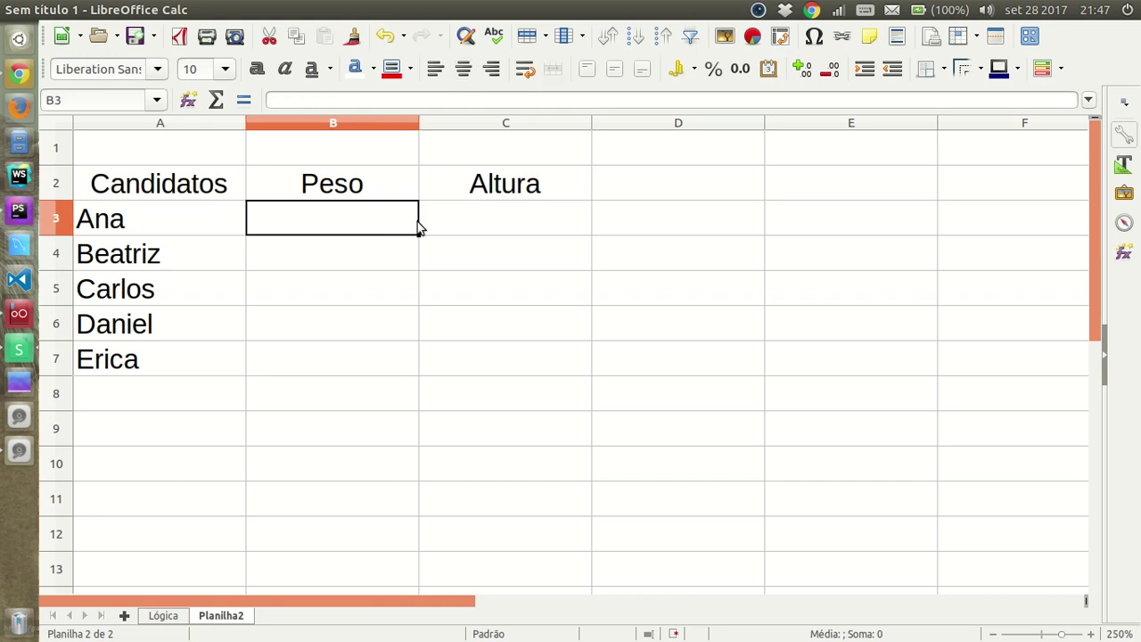
# - Enter the heading "Situação" in D2 and centre it horizontally
pyautogui.click(685, 186)
pyautogui.write('Situação')
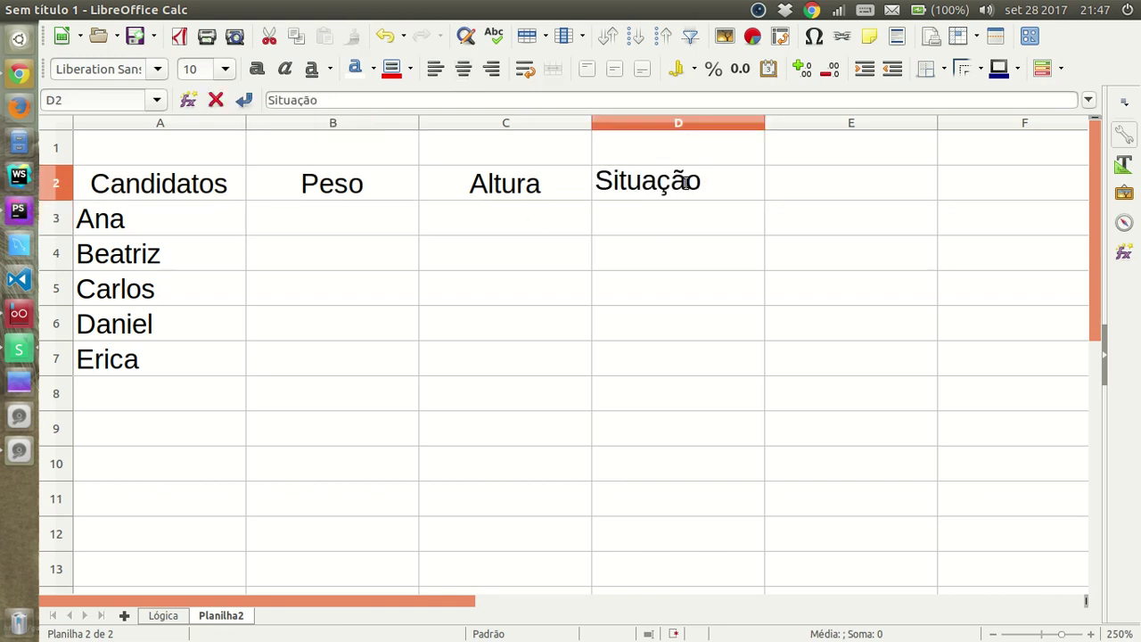
pyautogui.press('Return')
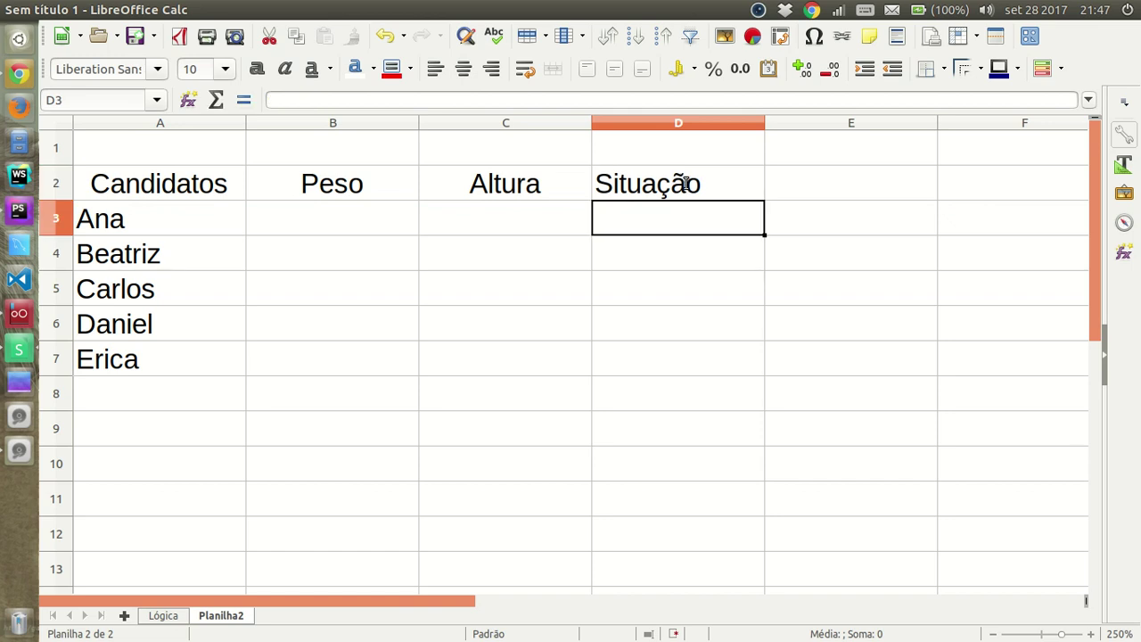
pyautogui.click(690, 183)
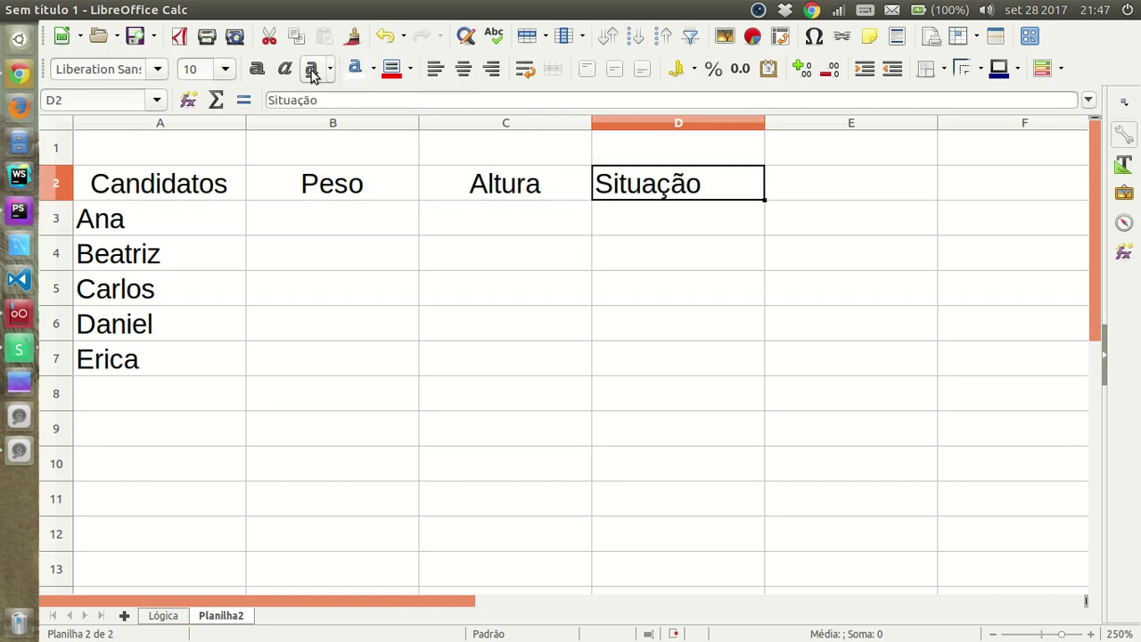
pyautogui.click(464, 68)
# - Make the column headings in A2:D2 bold
pyautogui.moveTo(332, 182); pyautogui.dragTo(623, 184)
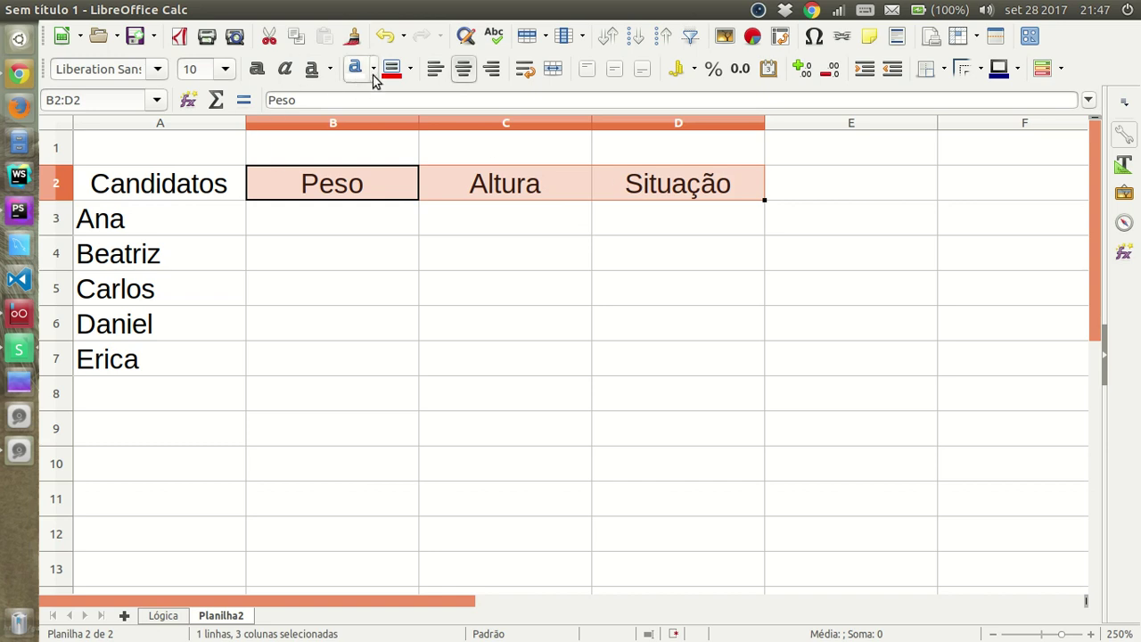
pyautogui.click(257, 69)
pyautogui.click(180, 206)
pyautogui.click(178, 188)
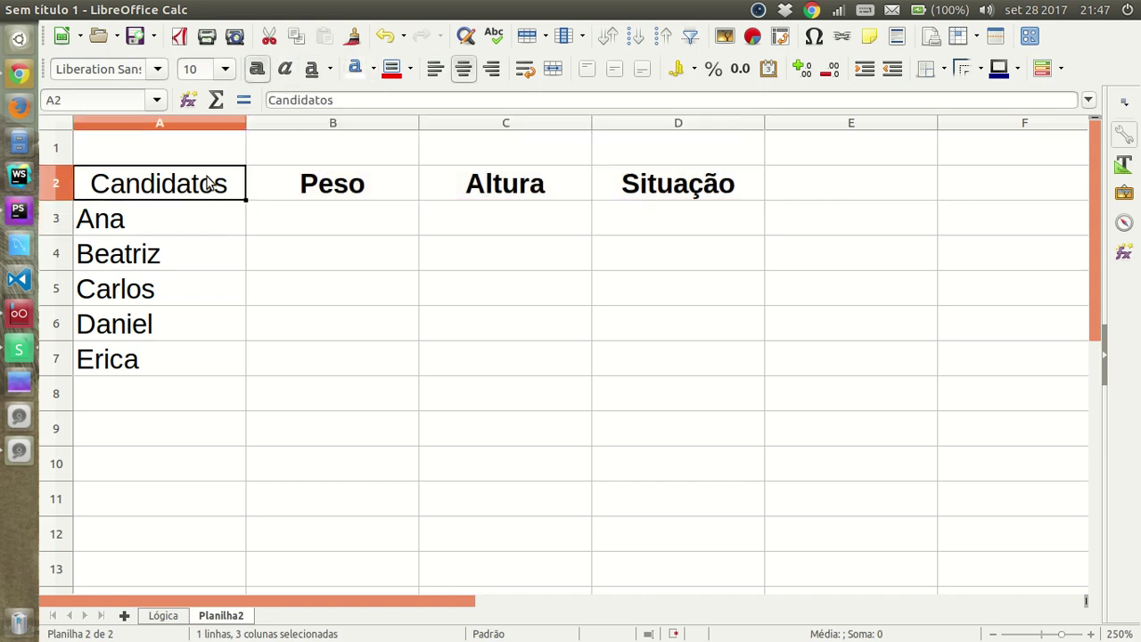
pyautogui.click(257, 71)
pyautogui.click(355, 223)
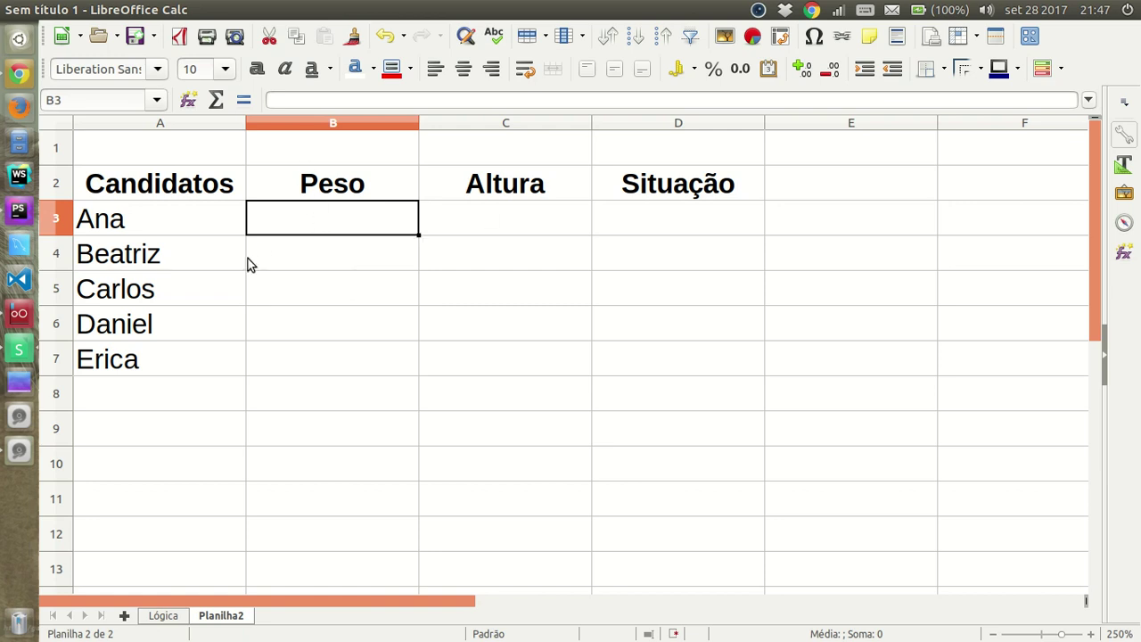
# - Enter the criteria labels "Peso" in A9 and "Altura" in A10 below the candidate table
pyautogui.click(232, 439)
pyautogui.doubleClick(234, 437)
pyautogui.write('Peso')
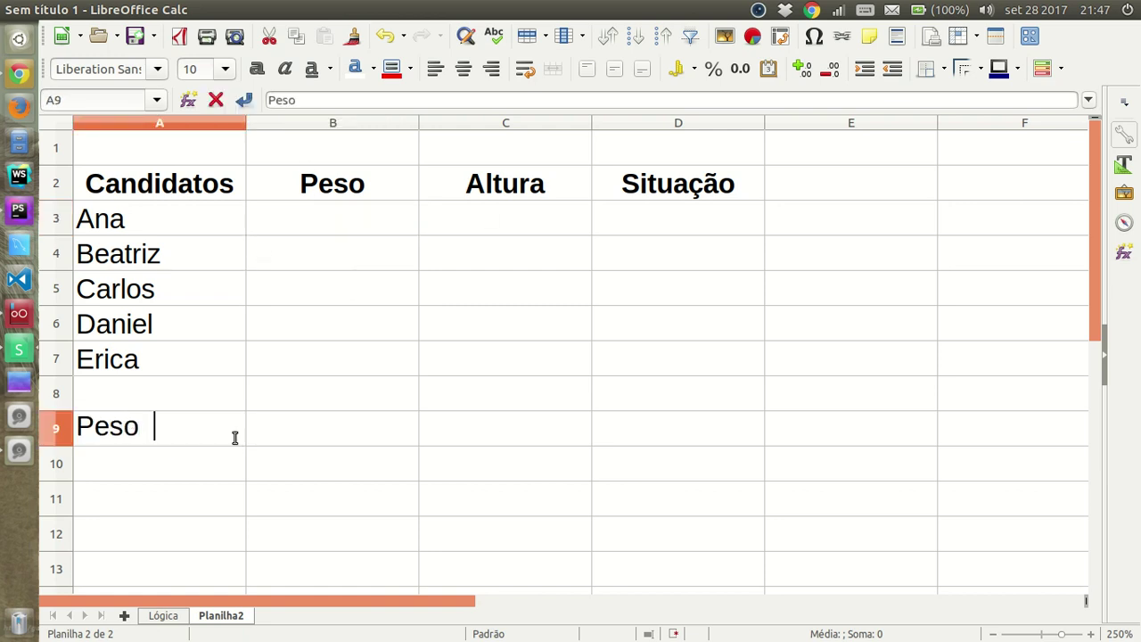
pyautogui.press('Return')
pyautogui.write('Altur')
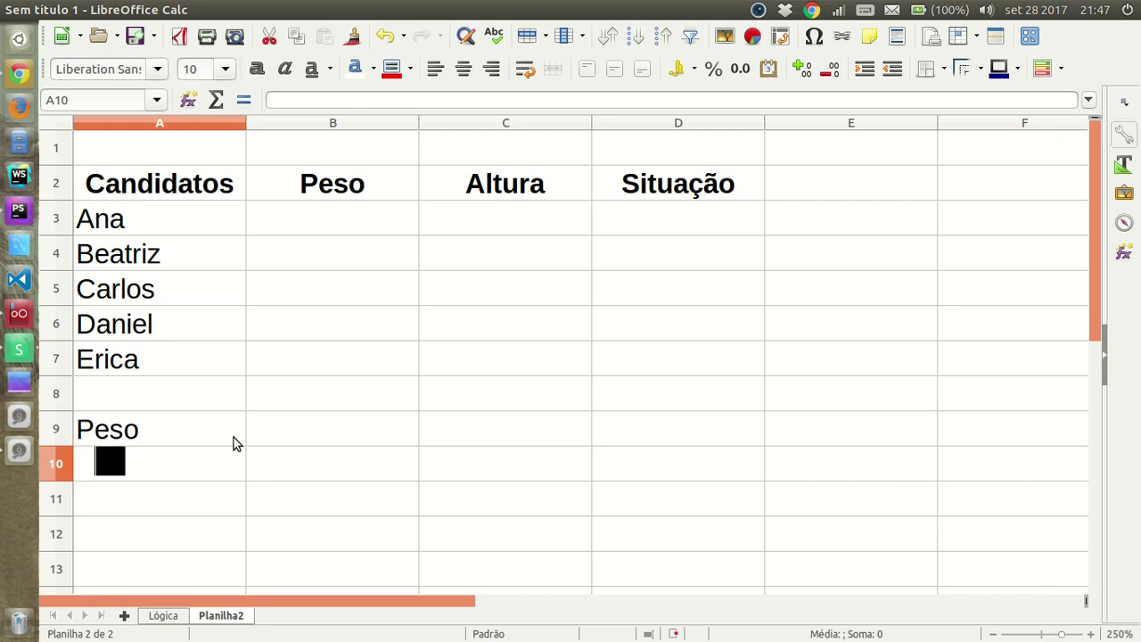
pyautogui.write('a')
# - Enter the height limit 1,60 in B10 and the weight limit 100 in B9
pyautogui.press('Tab')
pyautogui.write('1,60')
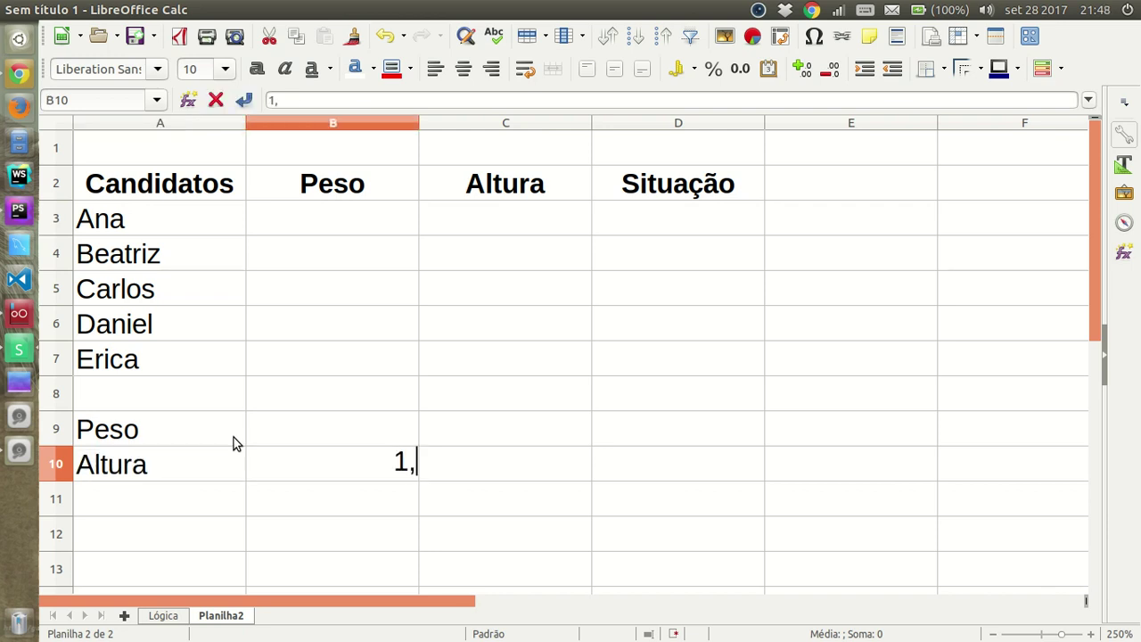
pyautogui.press('Return')
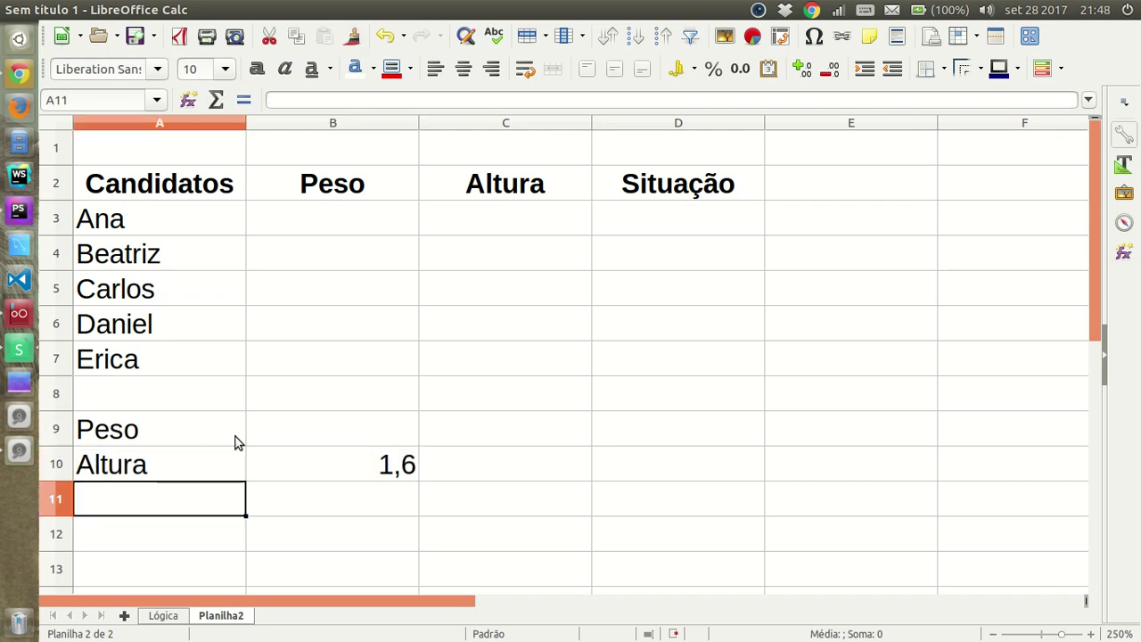
pyautogui.click(420, 448)
pyautogui.click(405, 439)
pyautogui.write('100')
pyautogui.press('Return')
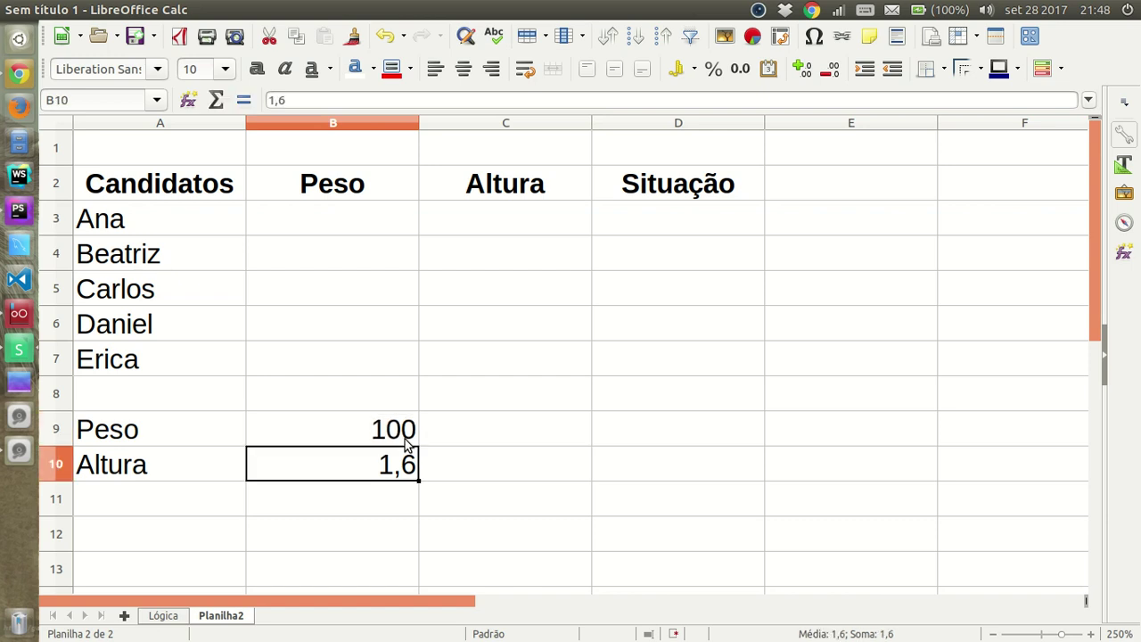
# - Add comparison operators to the limits so that B9 reads "<=100" and B10 reads "1,6>="
pyautogui.click(369, 437)
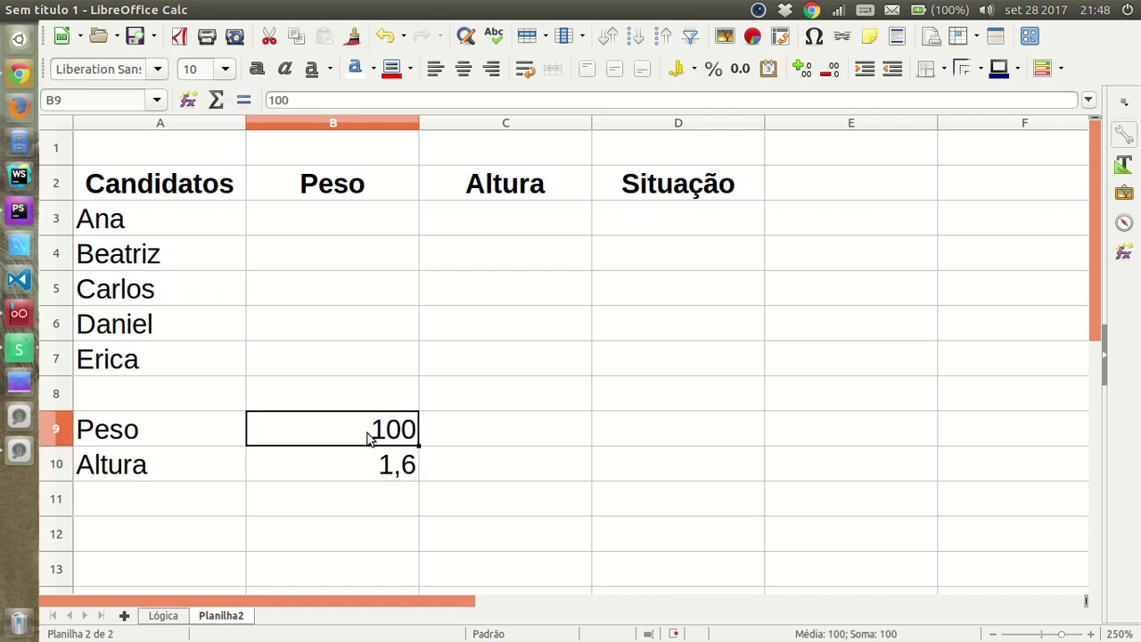
pyautogui.doubleClick(369, 437)
pyautogui.write('<=')
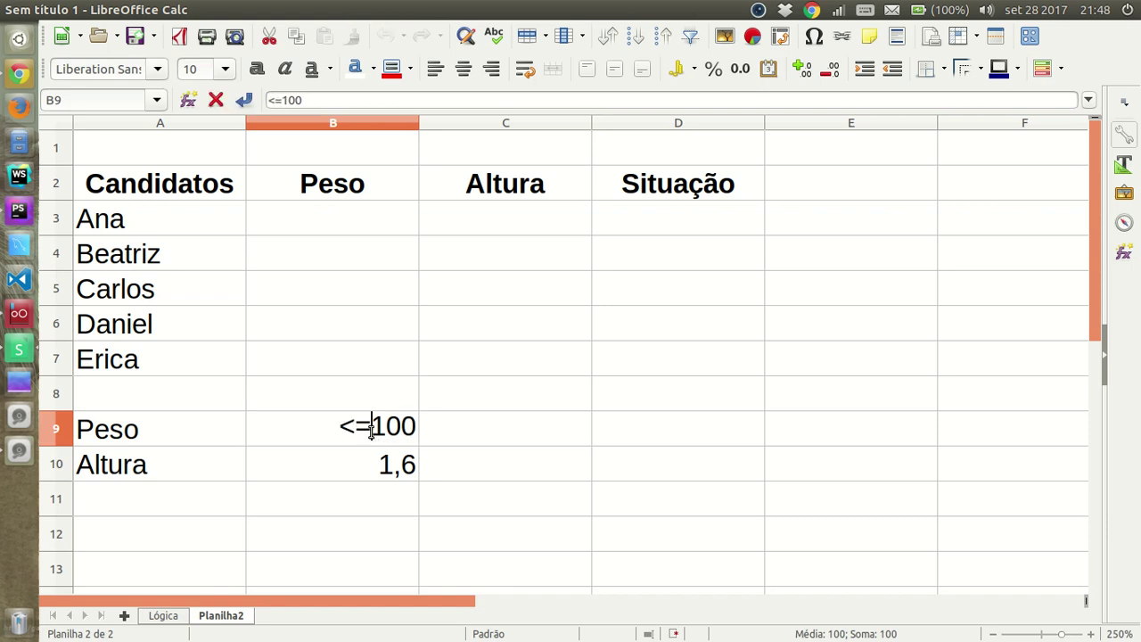
pyautogui.press('Return')
pyautogui.doubleClick(380, 465)
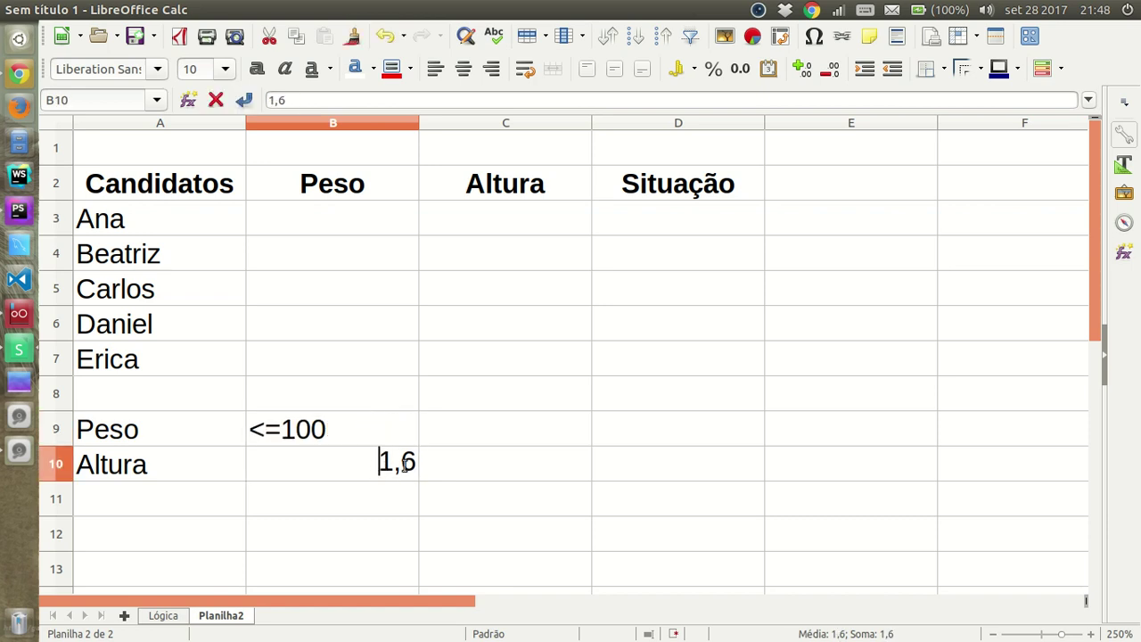
pyautogui.press('End')
pyautogui.write('>=')
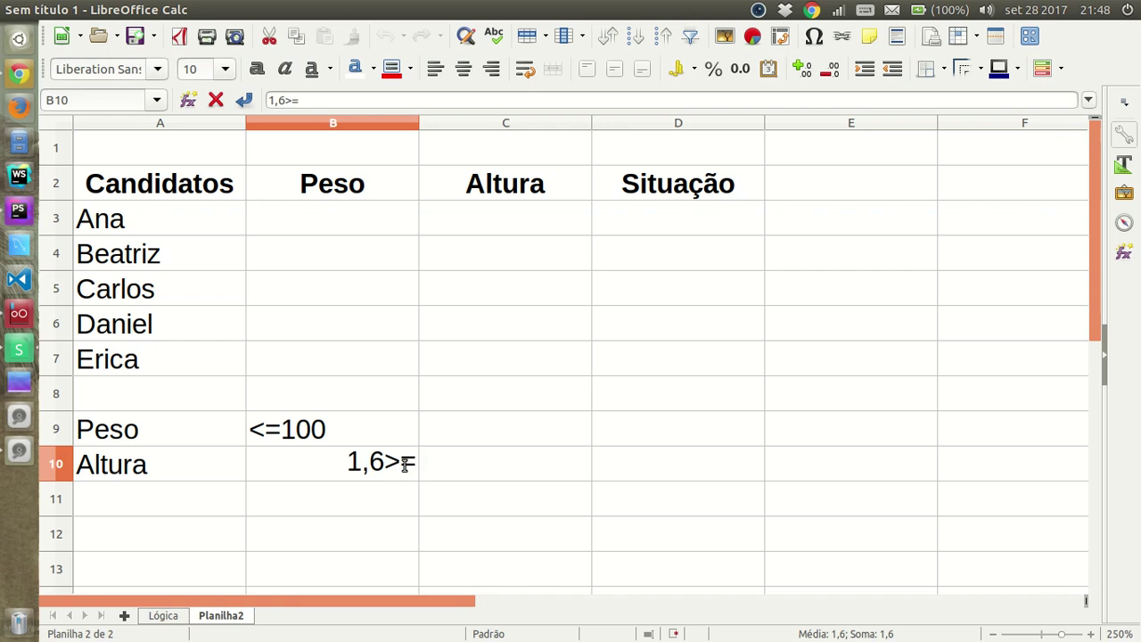
pyautogui.press('Return')
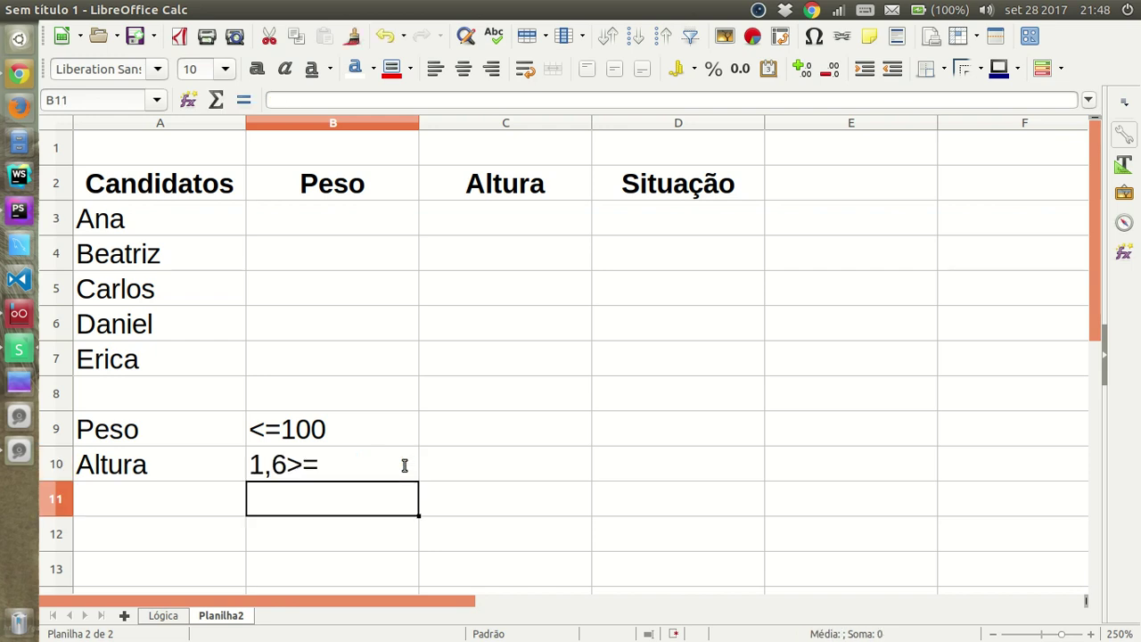
# - Remove the equals signs from both criteria, leaving "1,6>" in B10 and "<100" in B9
pyautogui.click(351, 455)
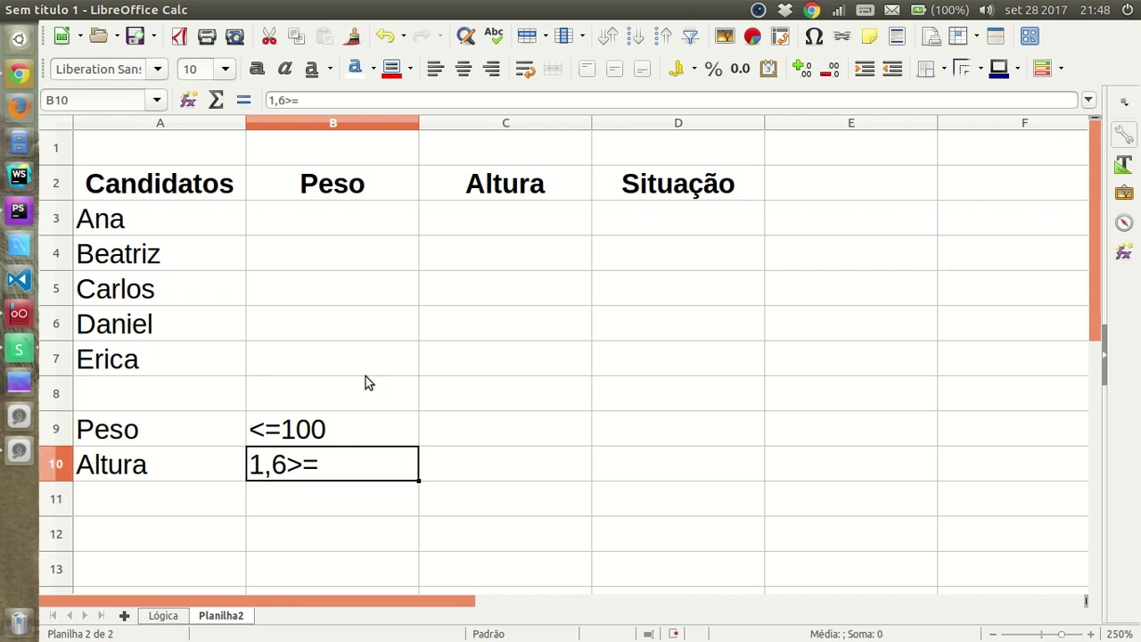
pyautogui.click(354, 101)
pyautogui.press('BackSpace')
pyautogui.press('Return')
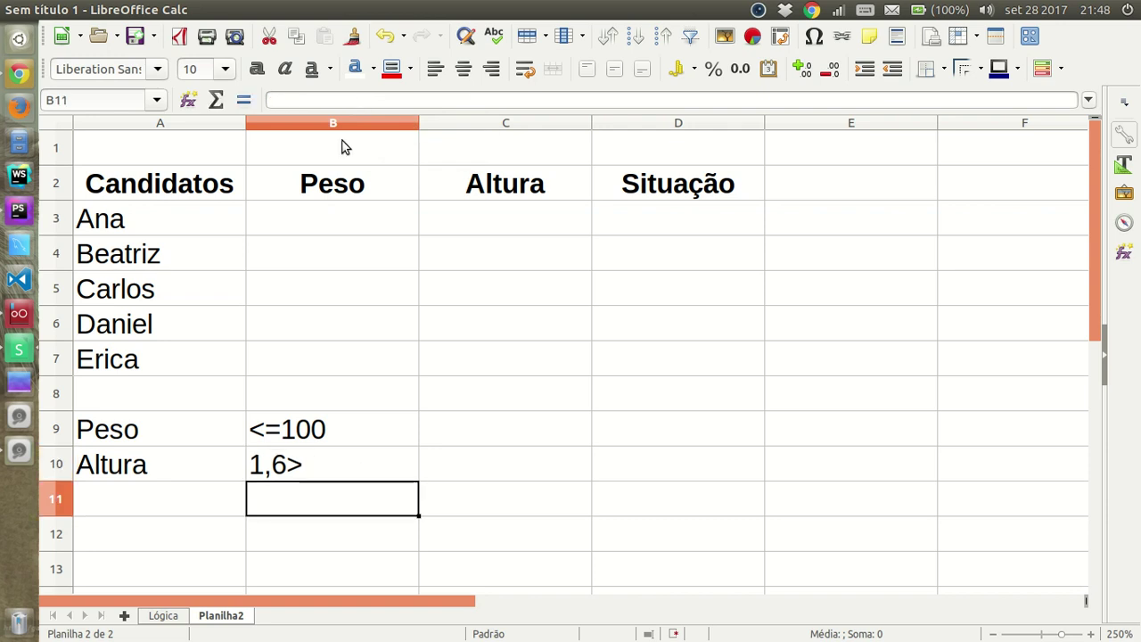
pyautogui.click(292, 423)
pyautogui.click(276, 101)
pyautogui.moveTo(273, 101); pyautogui.dragTo(279, 100)
pyautogui.press('BackSpace')
pyautogui.press('Return')
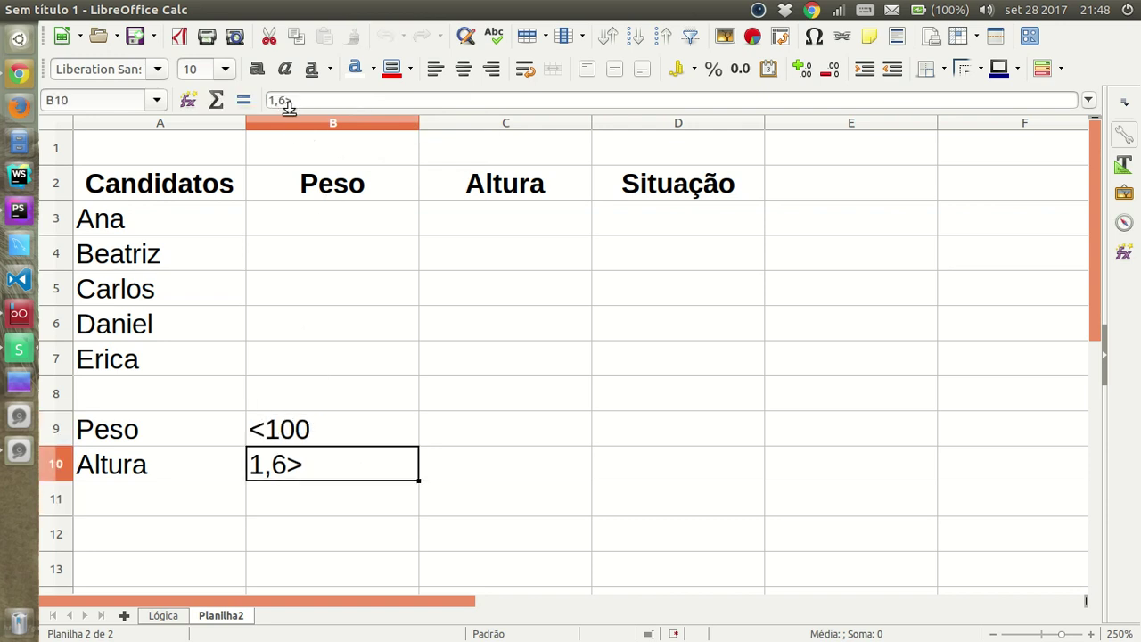
# - Enter the random weight formula =ALEATÓRIOENTRE(50;110) in B3
pyautogui.click(338, 220)
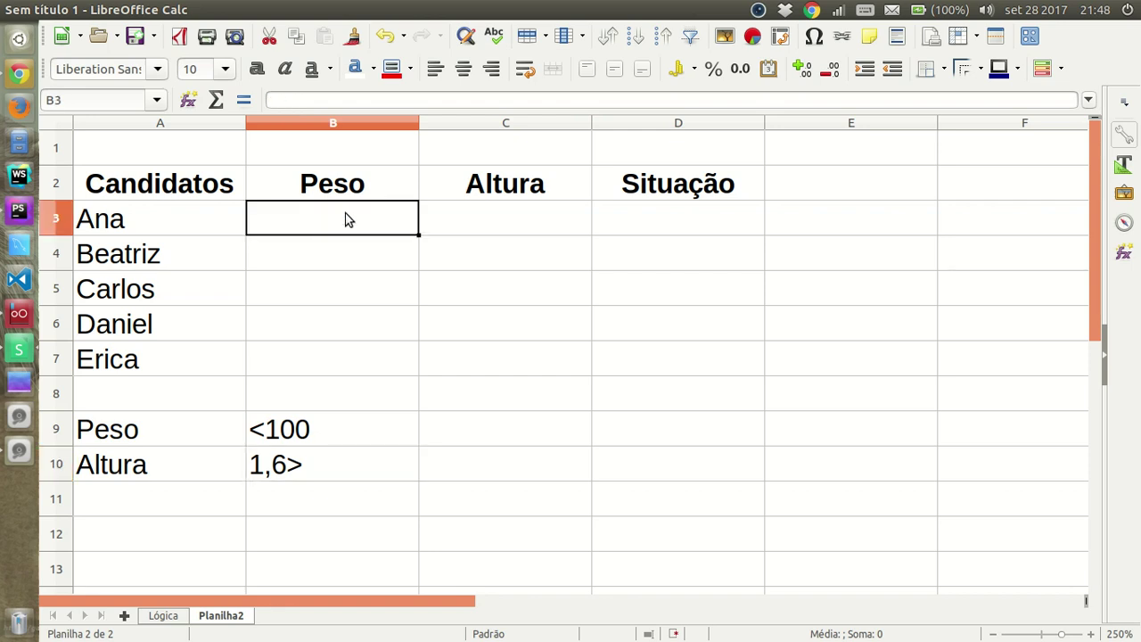
pyautogui.write('=aleatório')
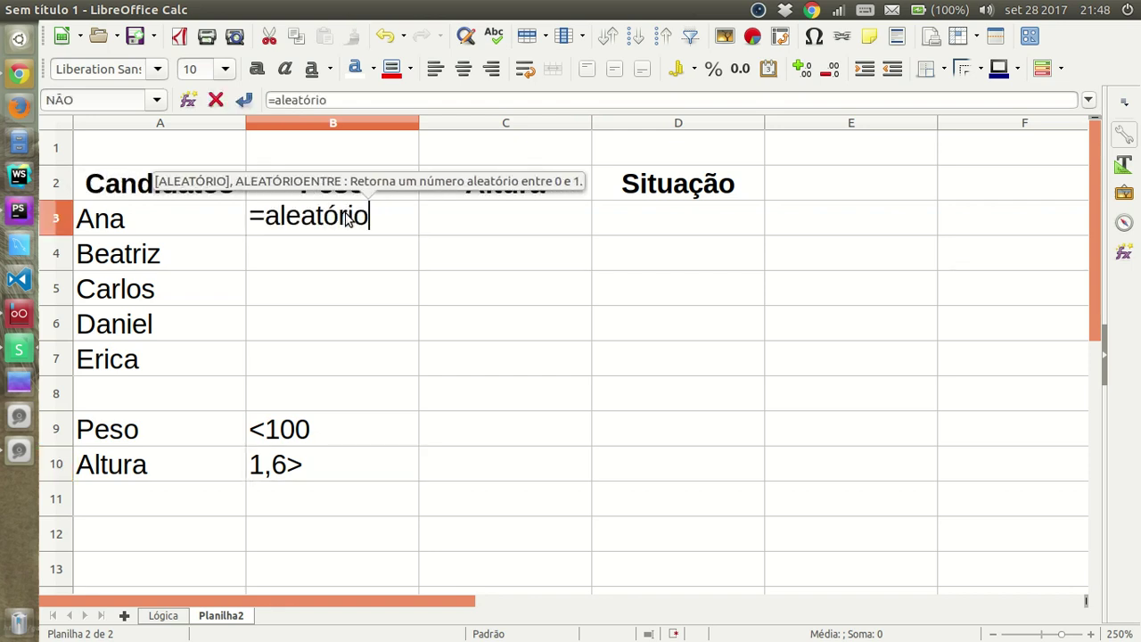
pyautogui.write('(')
pyautogui.press('BackSpace')
pyautogui.write('entre(')
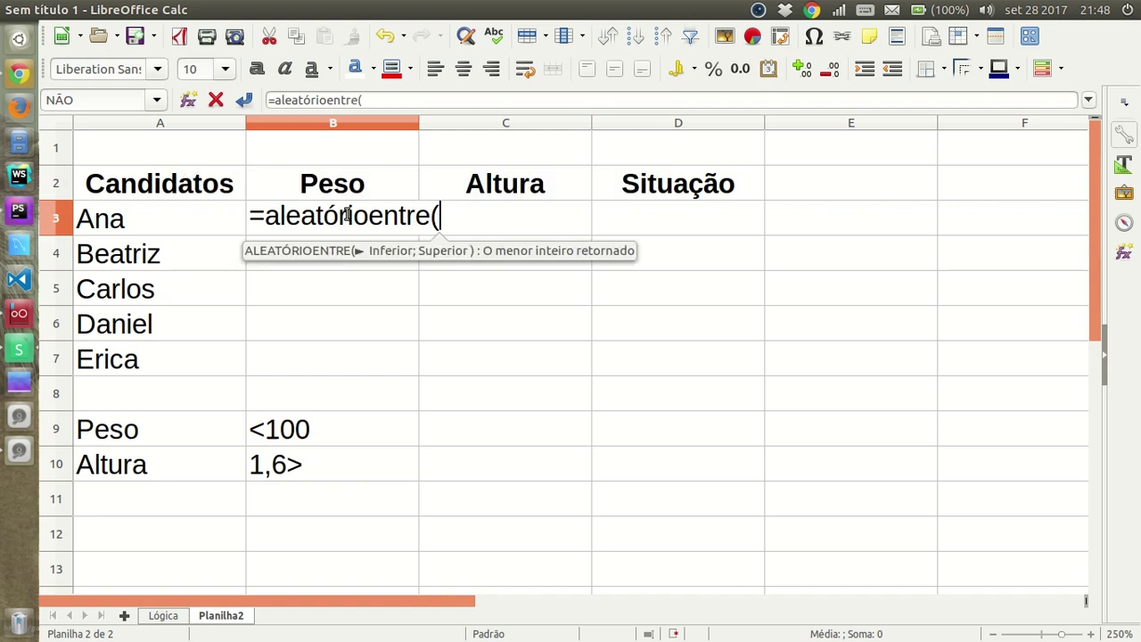
pyautogui.write('50;100')
pyautogui.press('BackSpace')
pyautogui.press('BackSpace')
pyautogui.write('10)')
pyautogui.press('Return')
# - Copy the weight formula from B3 down to B7 and centre the weights horizontally
pyautogui.click(376, 228)
pyautogui.moveTo(418, 235); pyautogui.dragTo(422, 371)
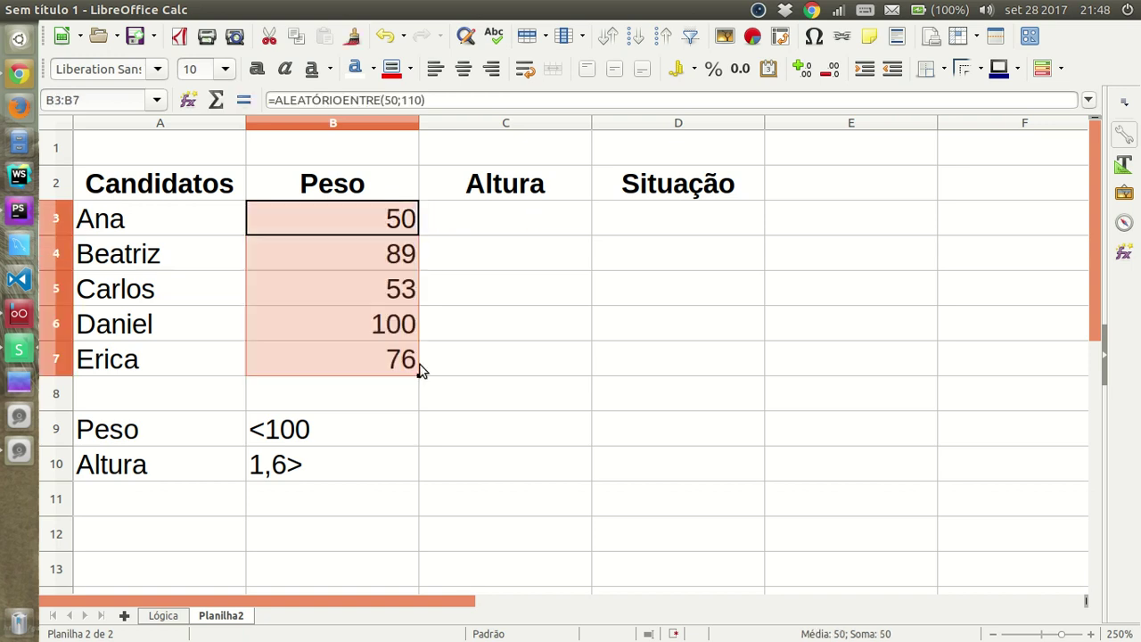
pyautogui.click(463, 69)
pyautogui.click(276, 247)
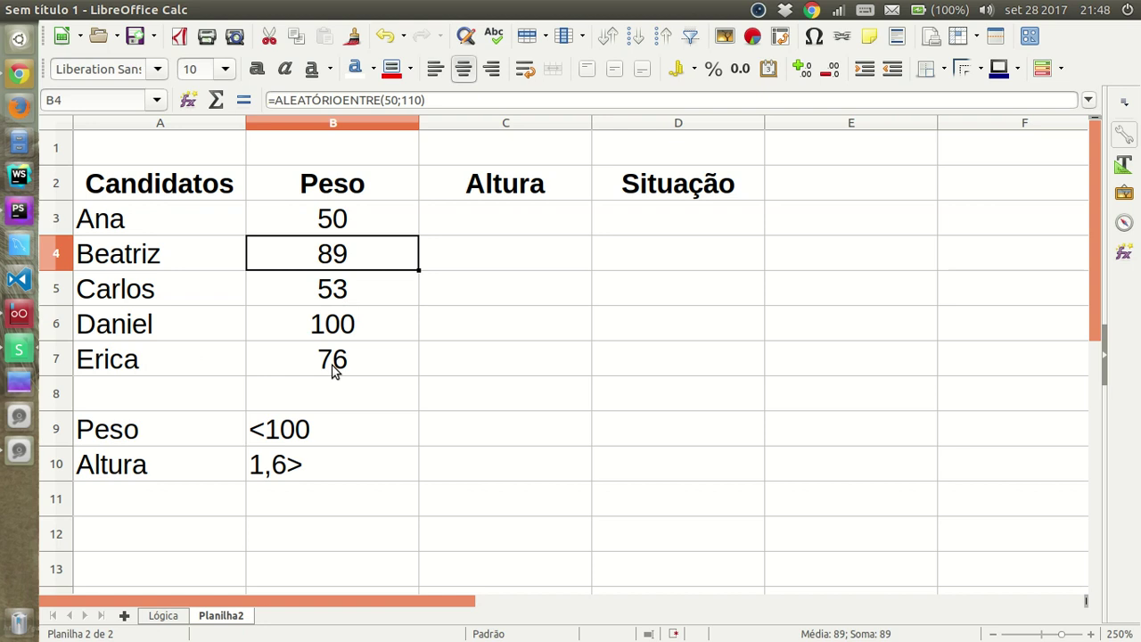
# - Replace the weight formula in B6 with the fixed value 110
pyautogui.click(321, 332)
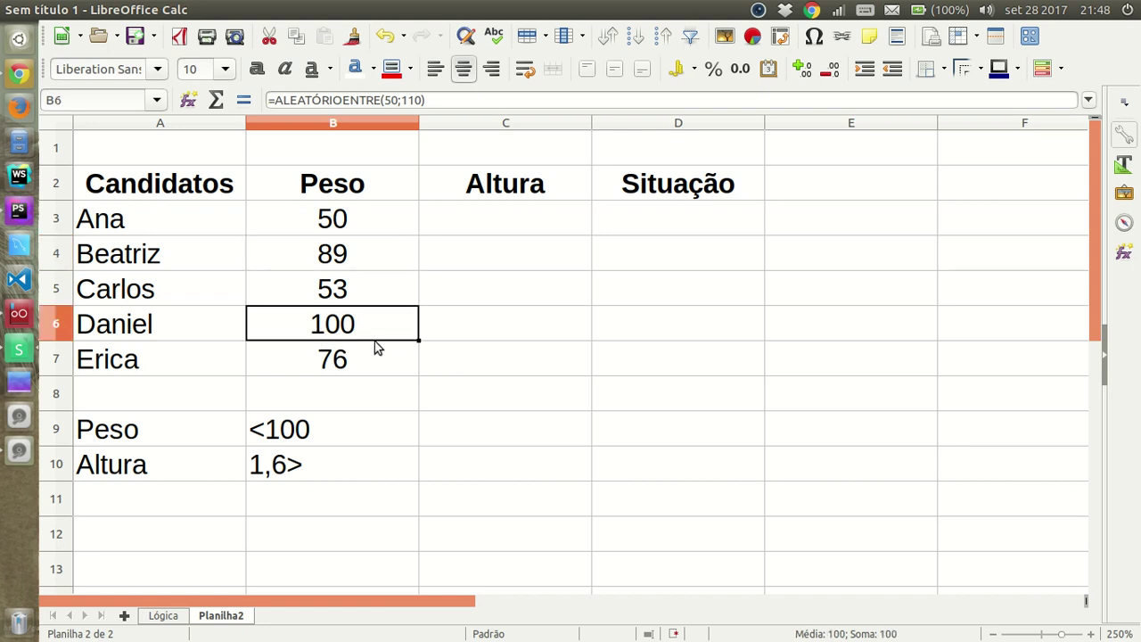
pyautogui.write('11')
pyautogui.press('BackSpace')
pyautogui.write('10')
pyautogui.press('Return')
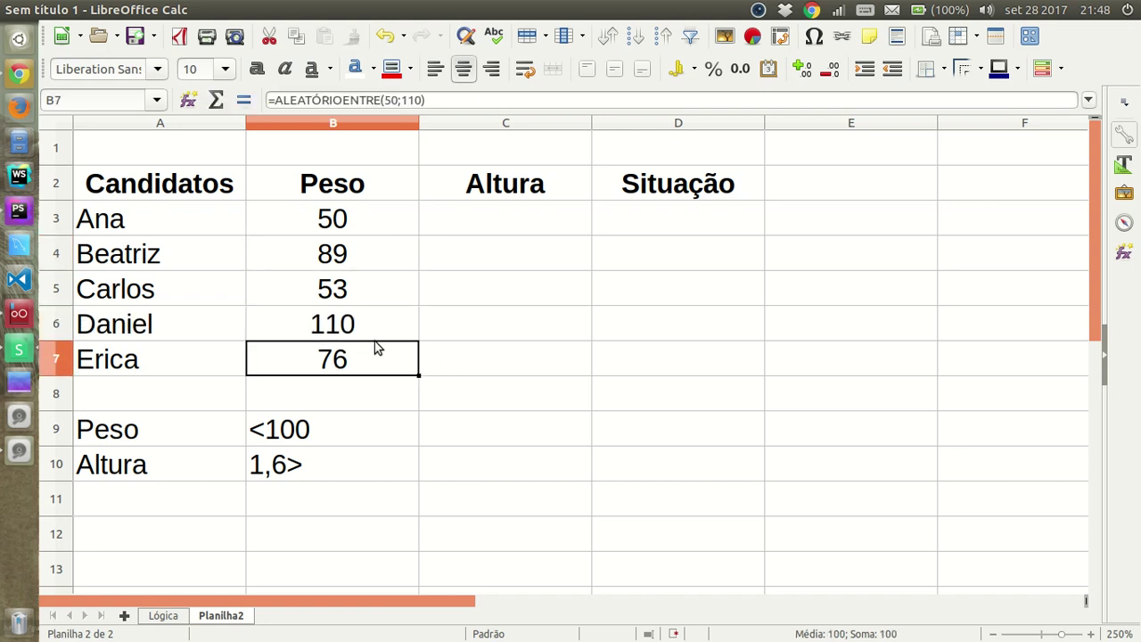
# - Enter the random height formula =ALEATÓRIOENTRE(1,50;1,99) in C3
pyautogui.doubleClick(506, 229)
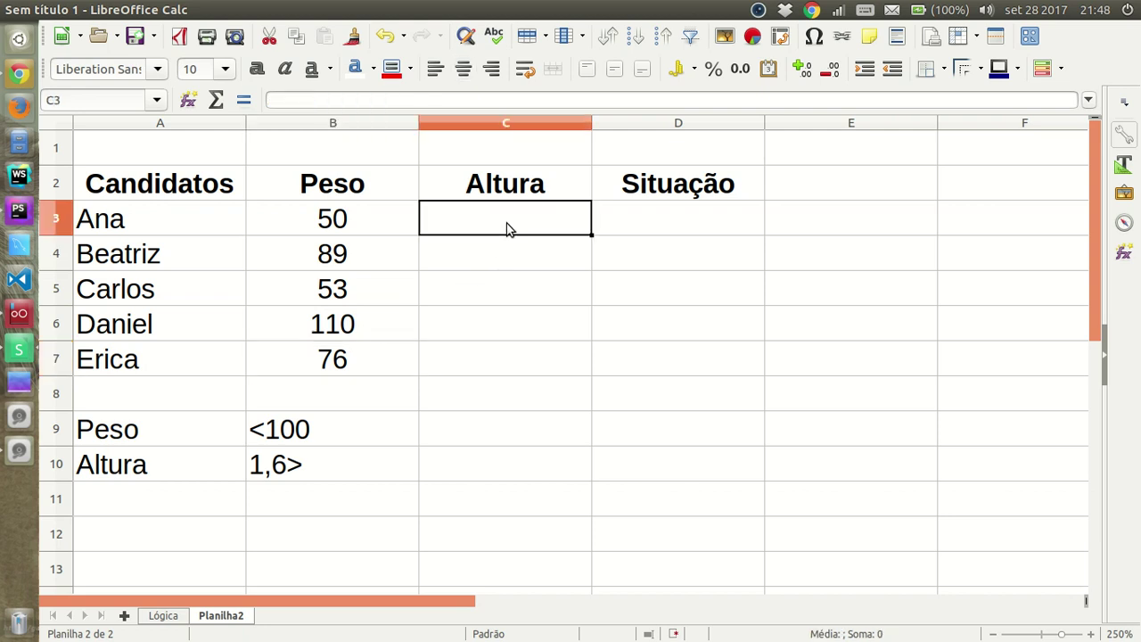
pyautogui.write('=aleatór')
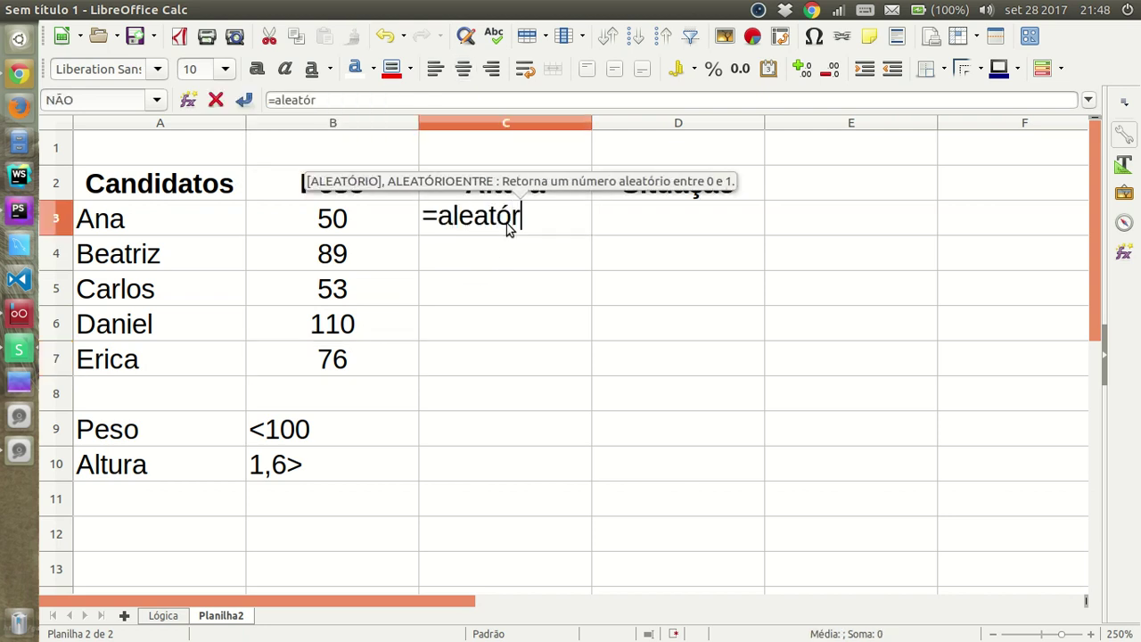
pyautogui.write('ioentre(')
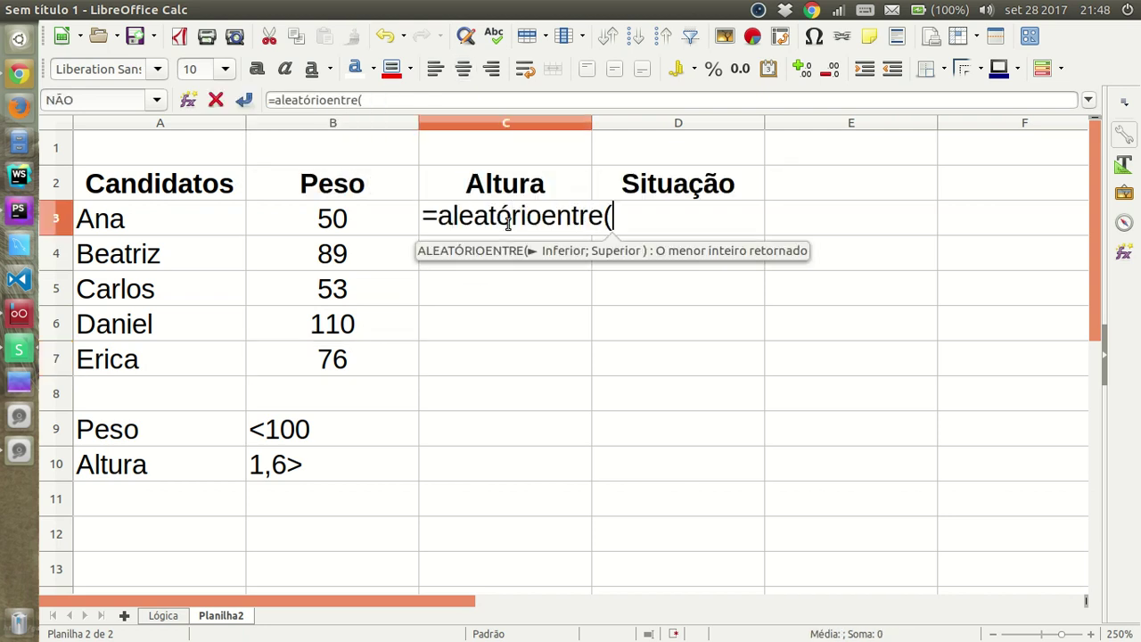
pyautogui.write('1')
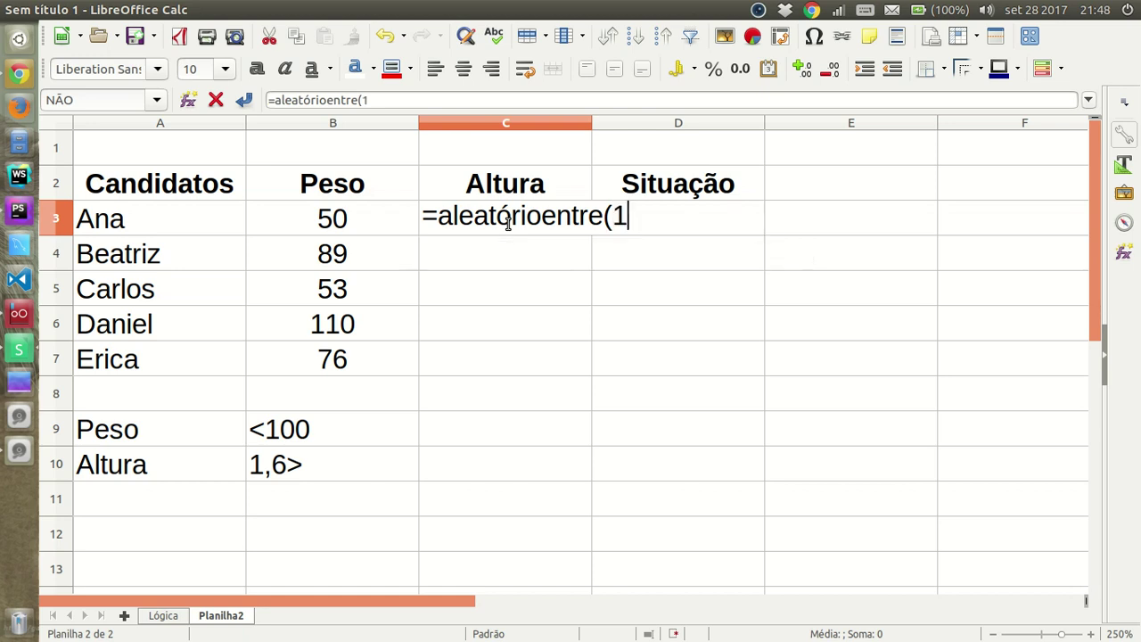
pyautogui.write(',50;')
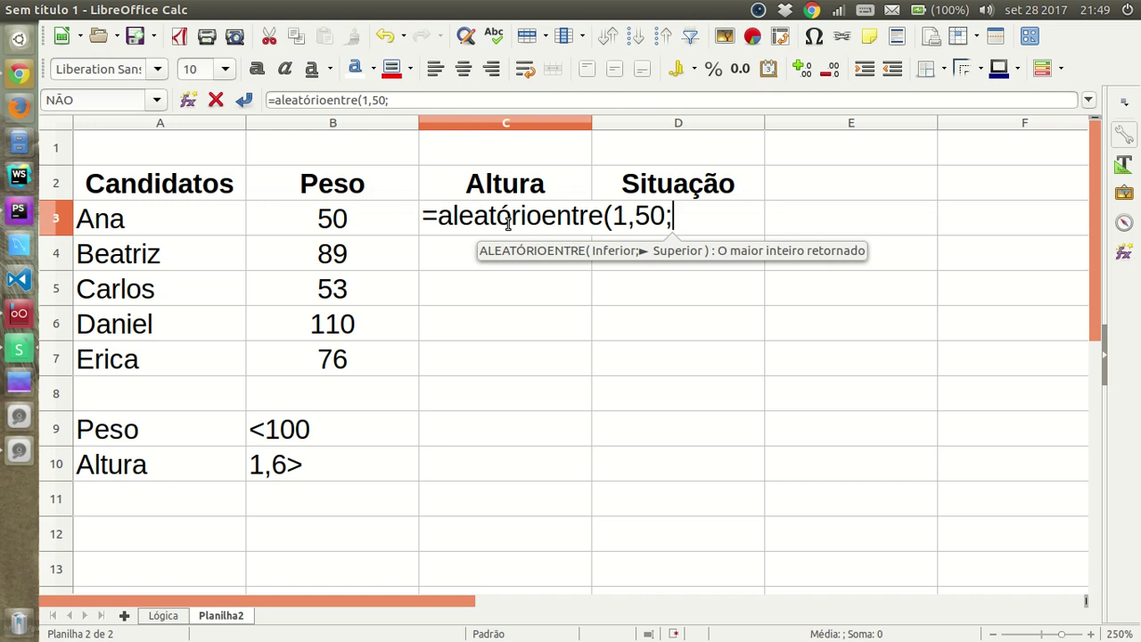
pyautogui.write('1,')
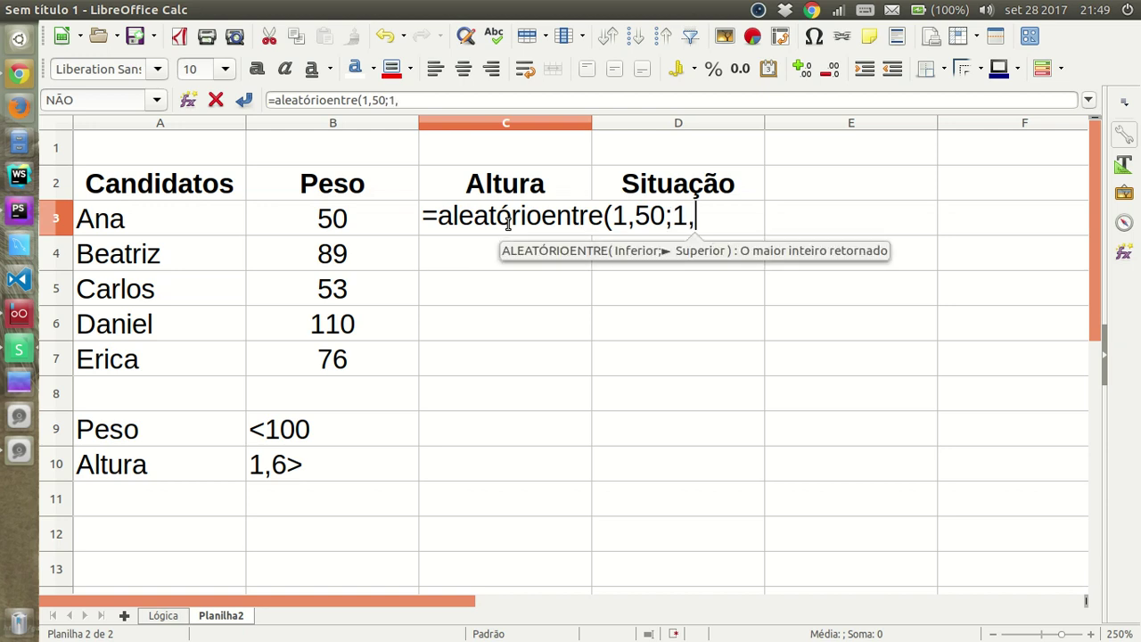
pyautogui.write('90)')
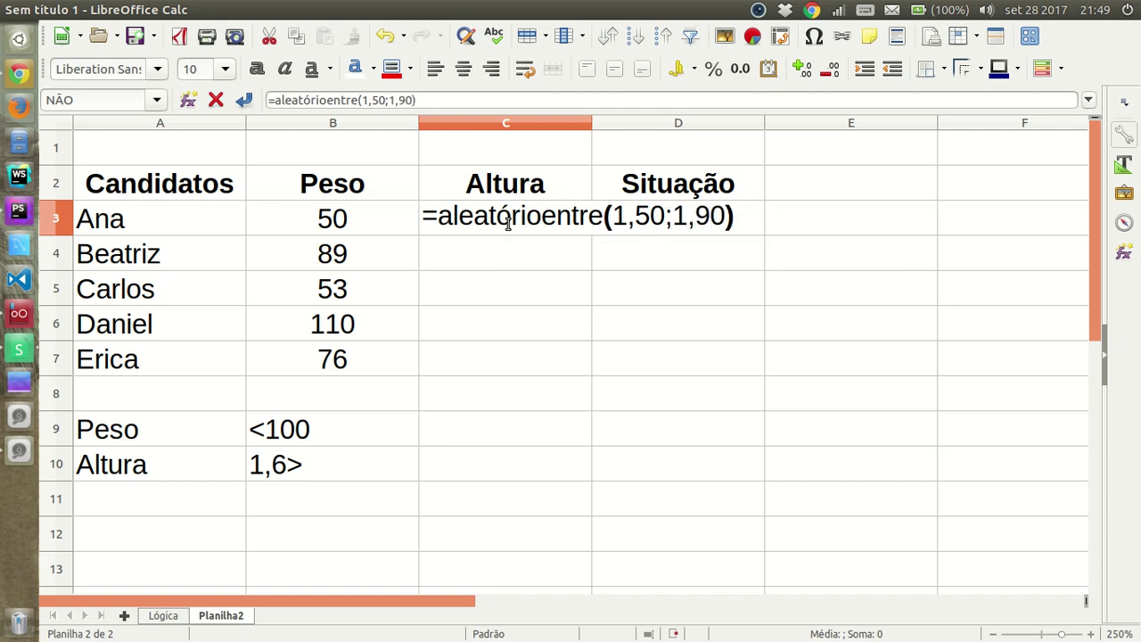
pyautogui.press('BackSpace')
pyautogui.press('BackSpace')
pyautogui.write('9)')
pyautogui.press('Return')
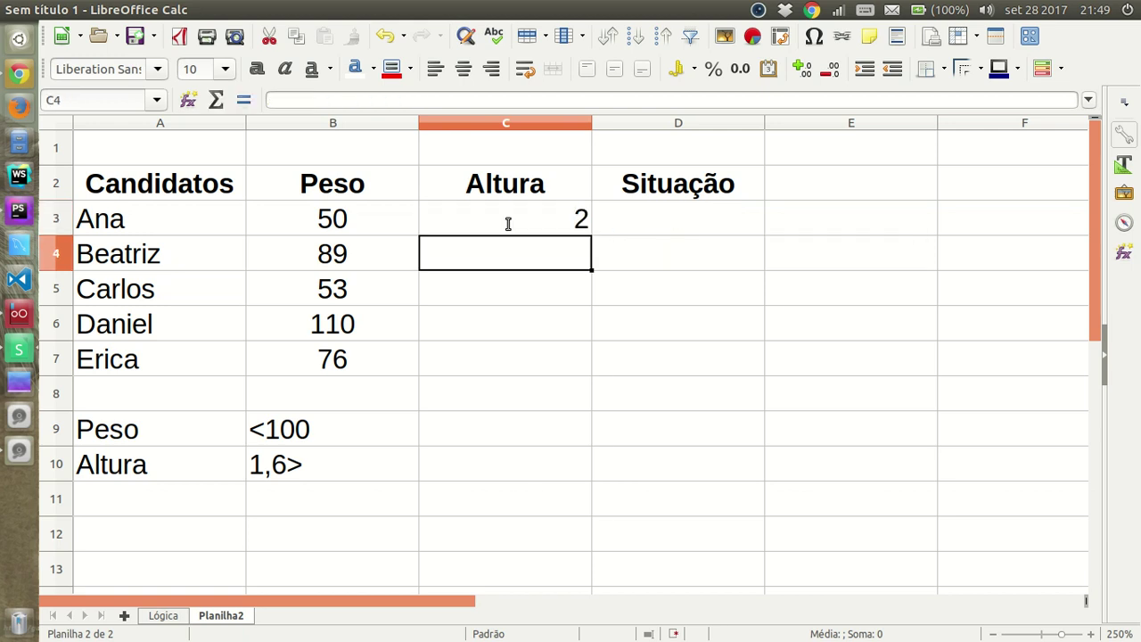
# - Copy the height formula from C3 down to C7 and format the heights as numbers with one decimal place
pyautogui.click(509, 225)
pyautogui.moveTo(590, 237); pyautogui.dragTo(591, 364)
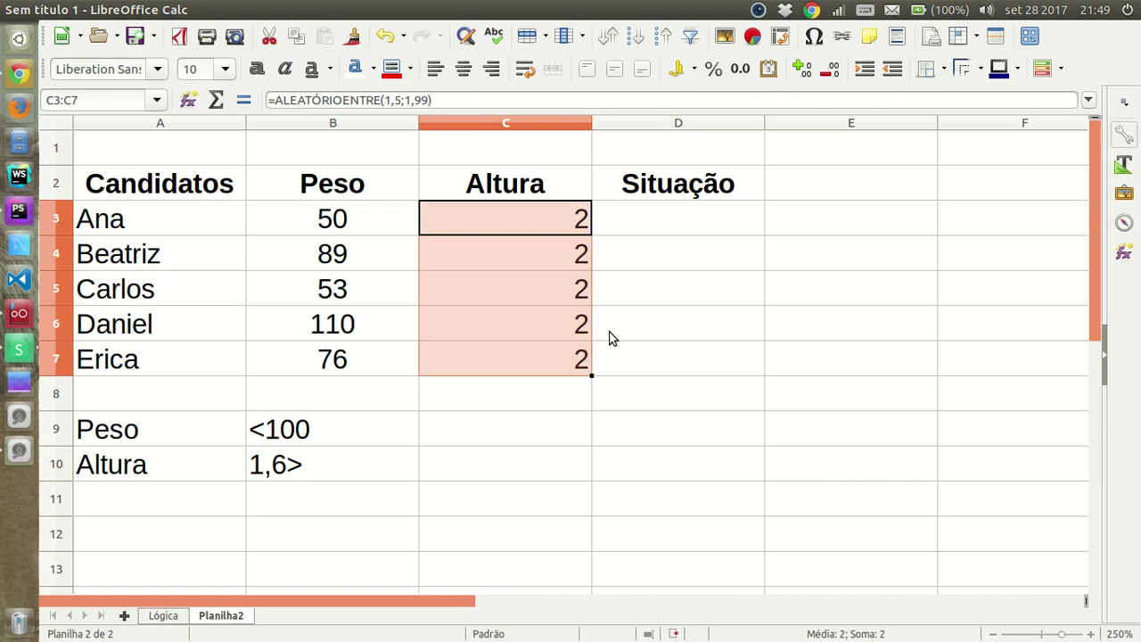
pyautogui.click(740, 69)
pyautogui.click(829, 71)
pyautogui.click(801, 70)
pyautogui.click(829, 71)
pyautogui.click(531, 220)
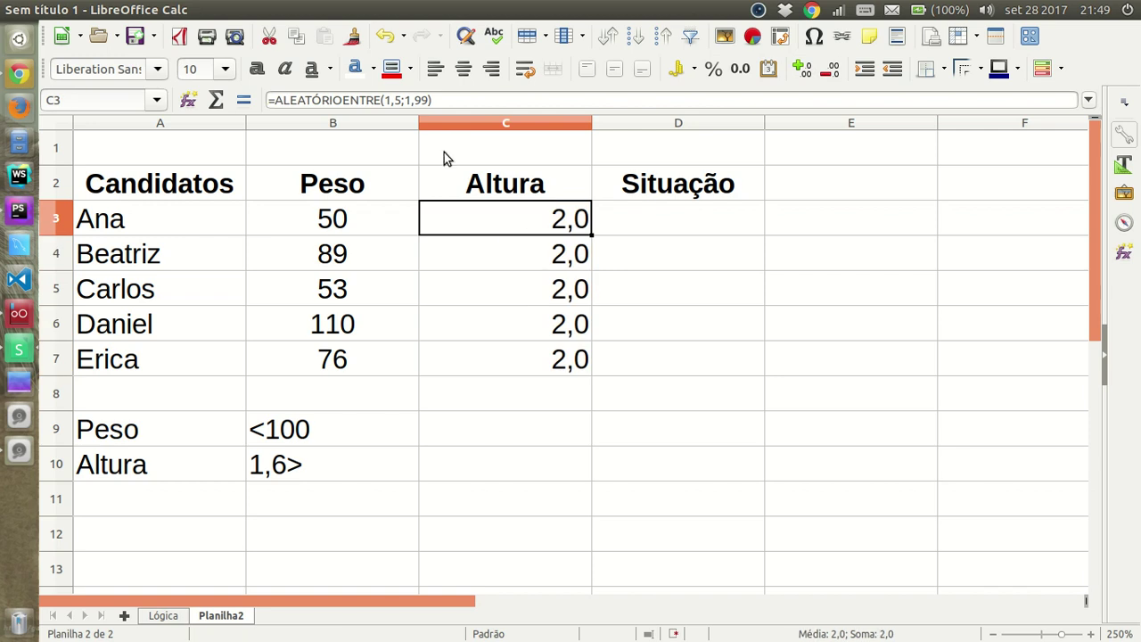
pyautogui.doubleClick(502, 230)
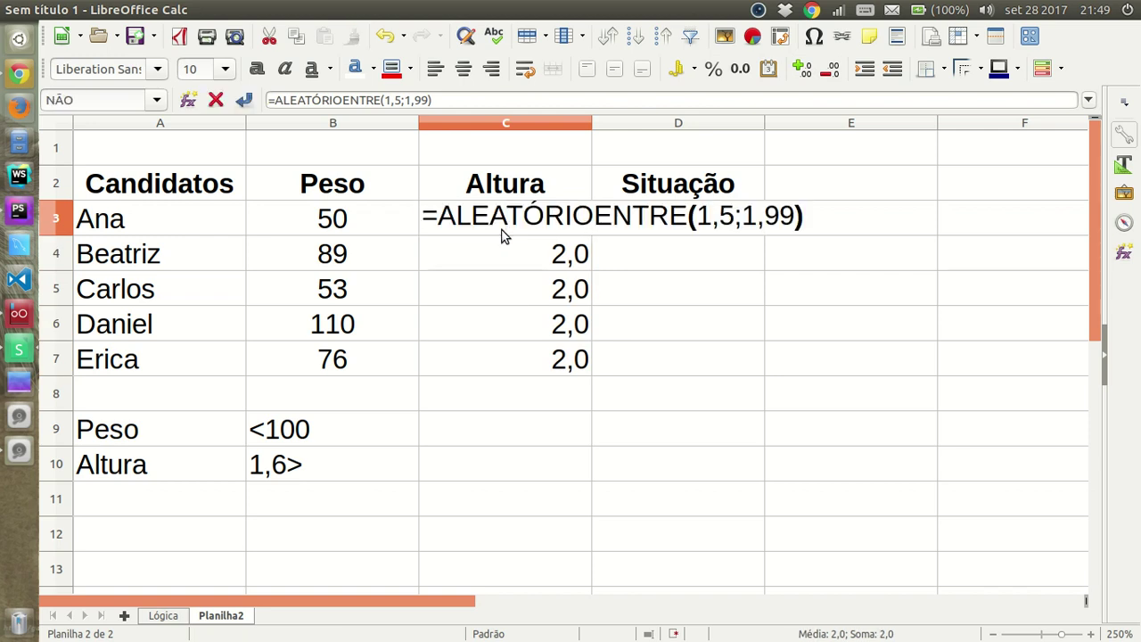
pyautogui.click(722, 220)
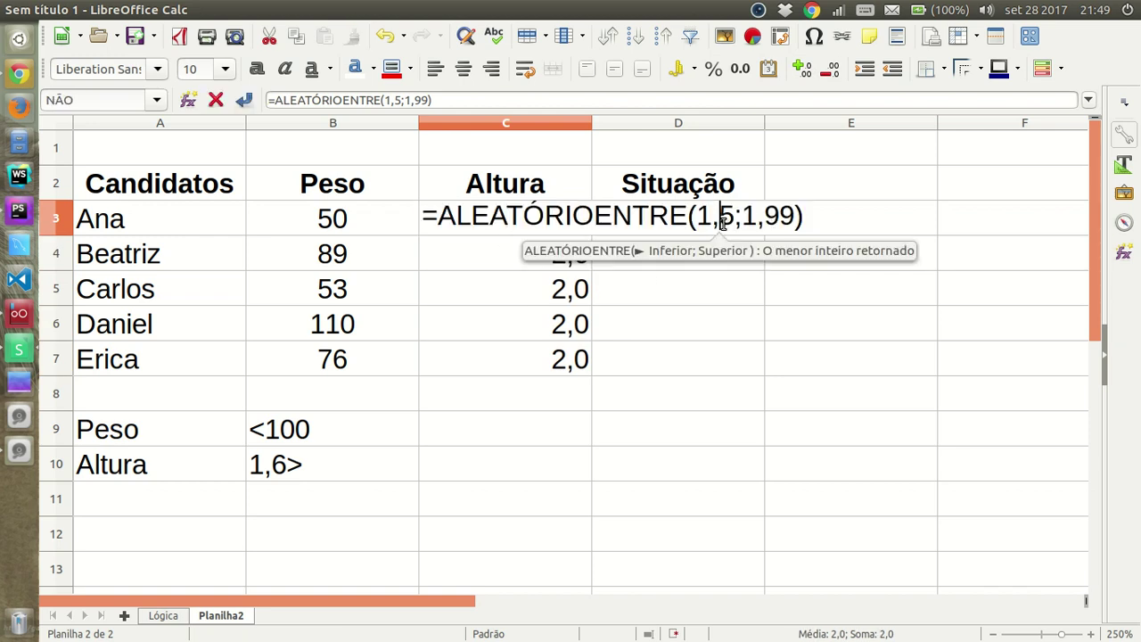
pyautogui.press('Return')
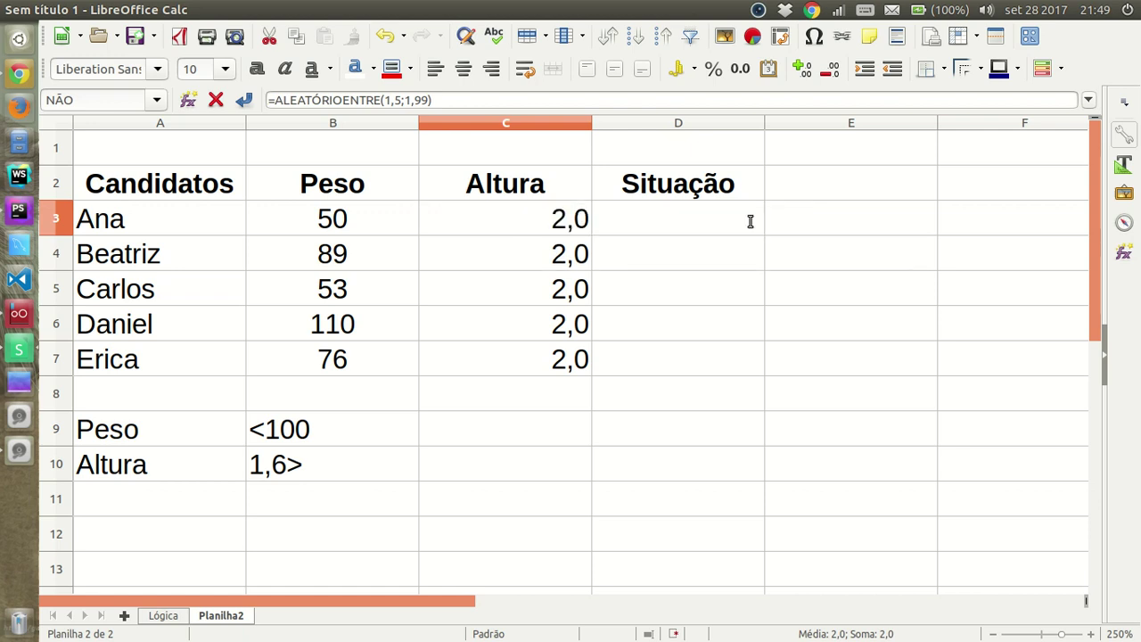
# - Replace the height formulas in C3, C4 and C5 with the fixed values 1,70, 1,5 and 1,87
pyautogui.click(550, 226)
pyautogui.write('1,70')
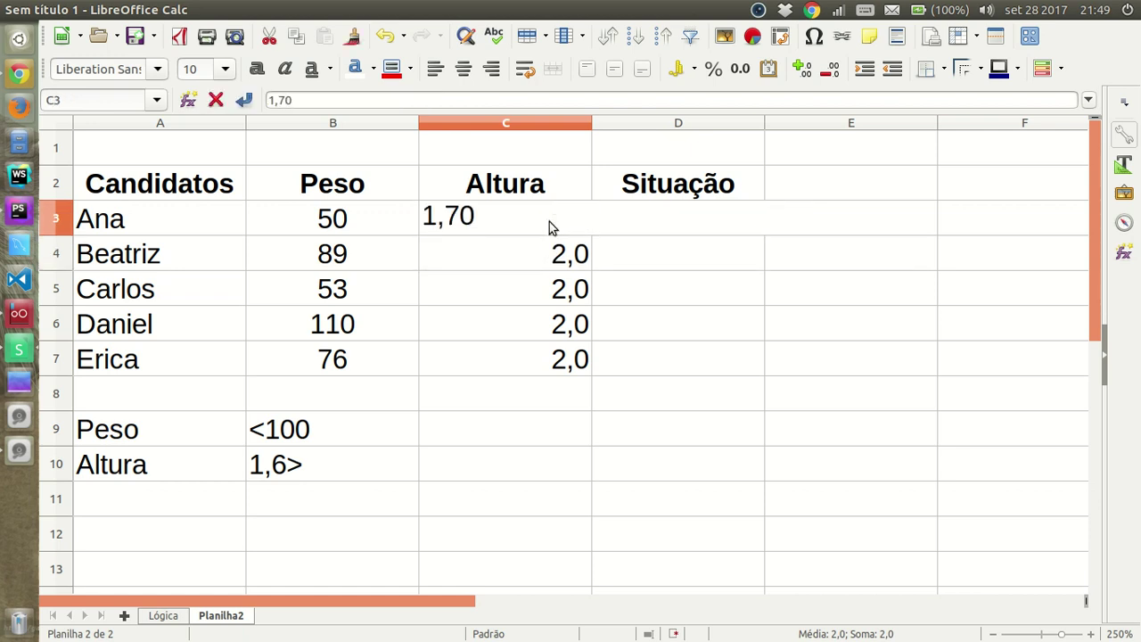
pyautogui.press('Return')
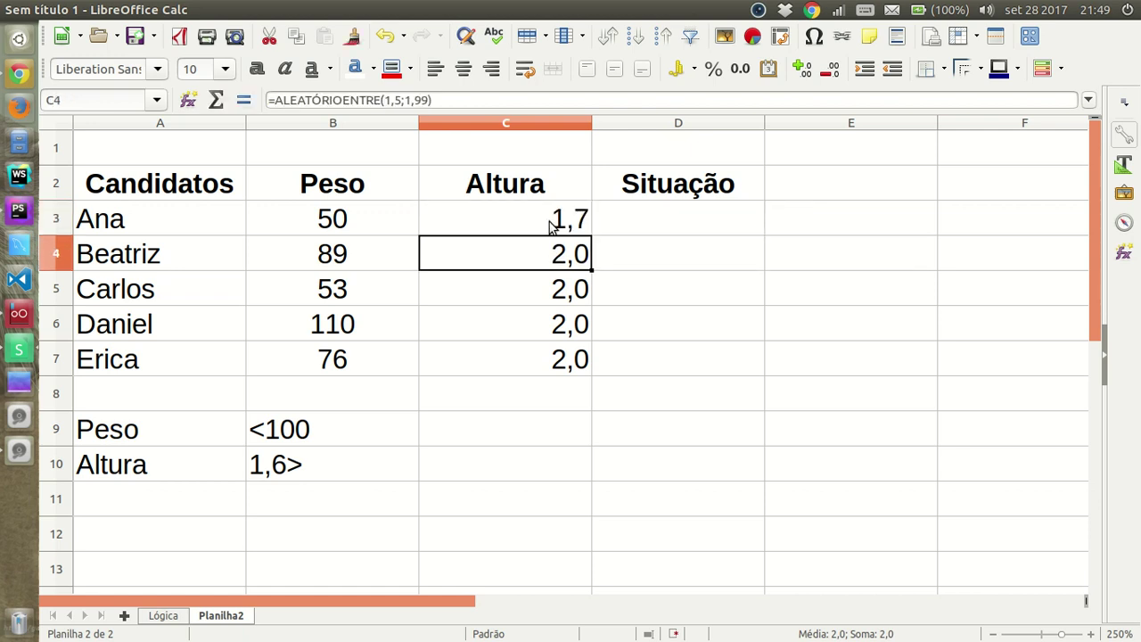
pyautogui.write('1,5')
pyautogui.press('Return')
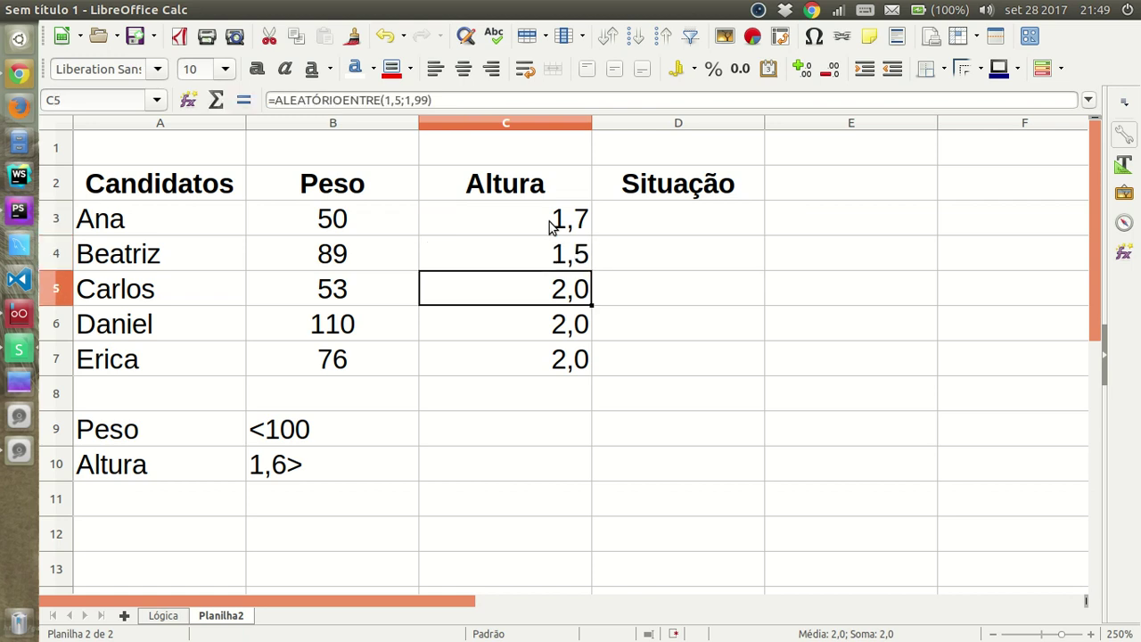
pyautogui.write('1,87')
pyautogui.press('Return')
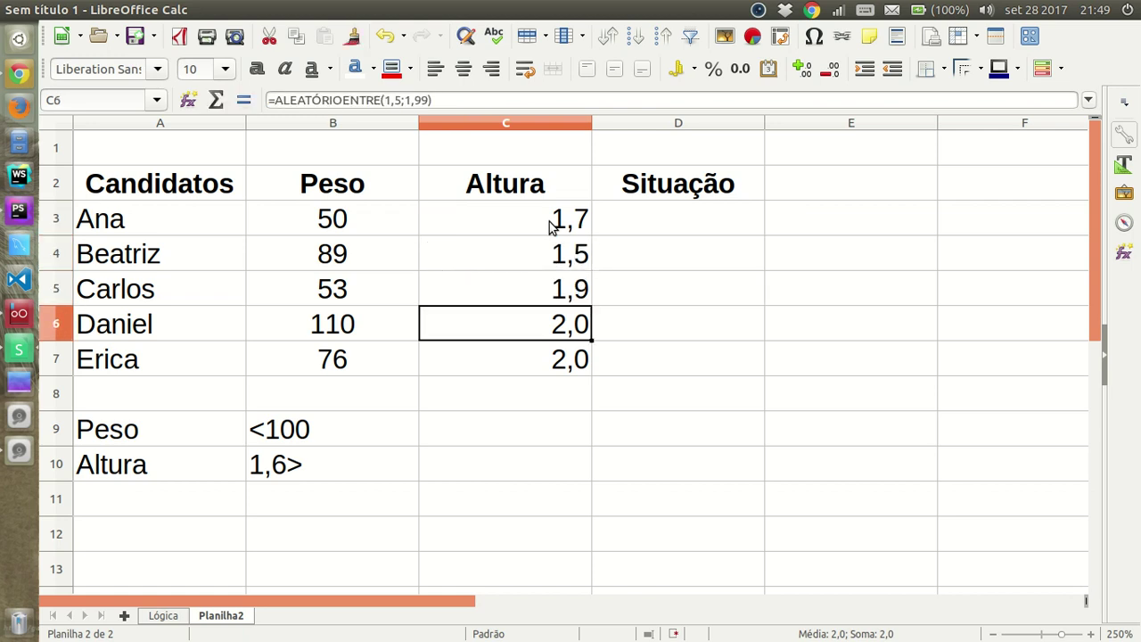
pyautogui.press('Up')
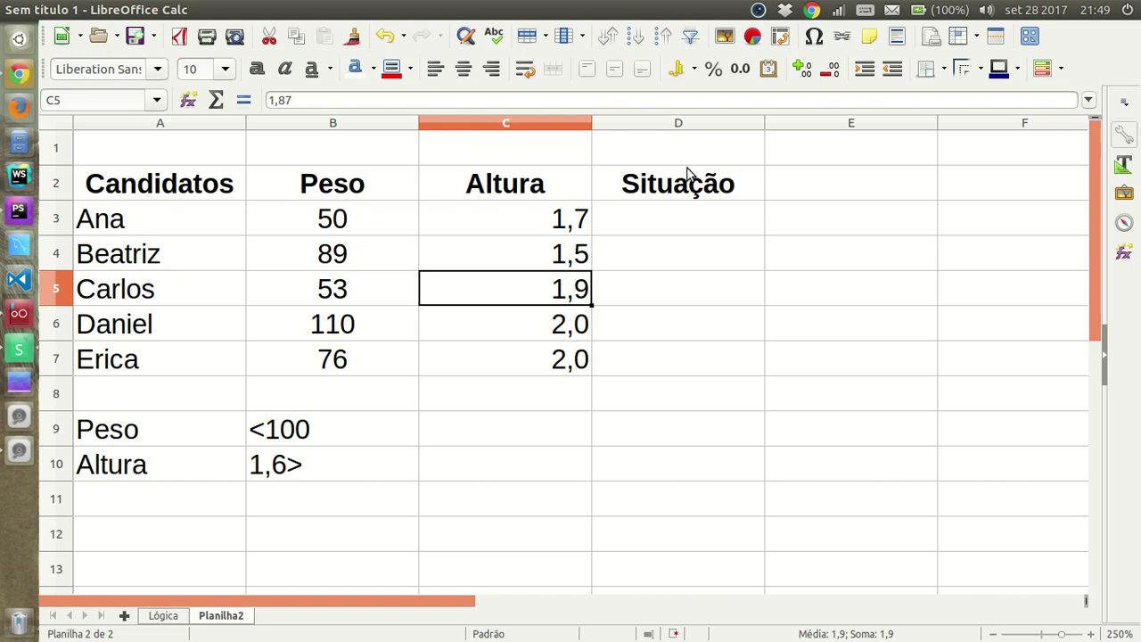
# - Replace the height formulas in C6 and C7 with the fixed values 1,64 and 1,74
pyautogui.click(551, 321)
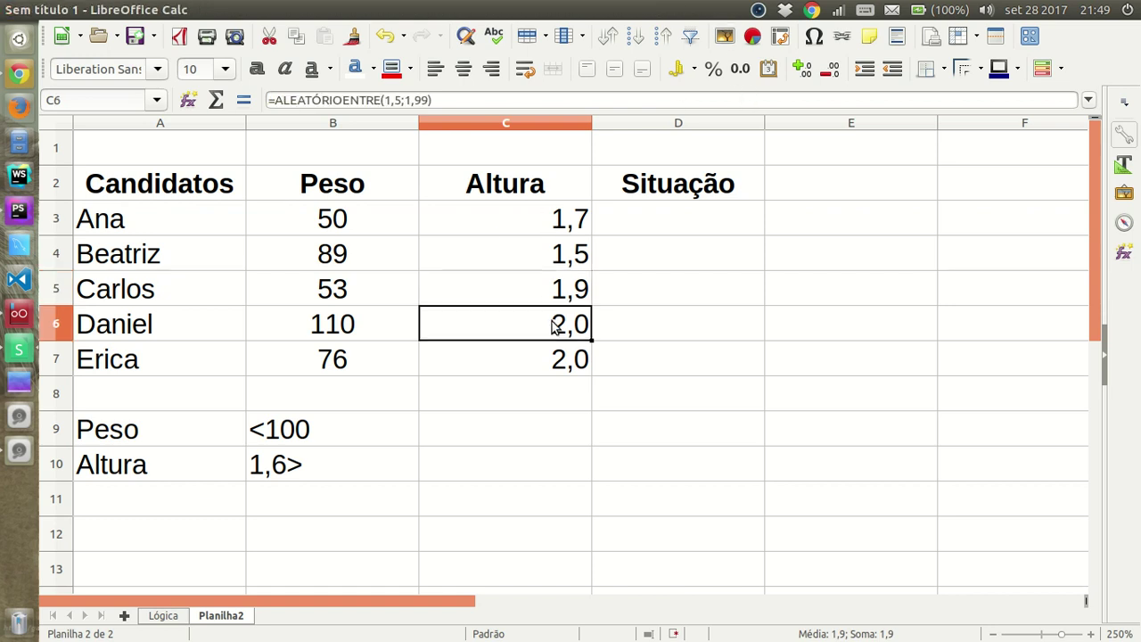
pyautogui.write('1,64')
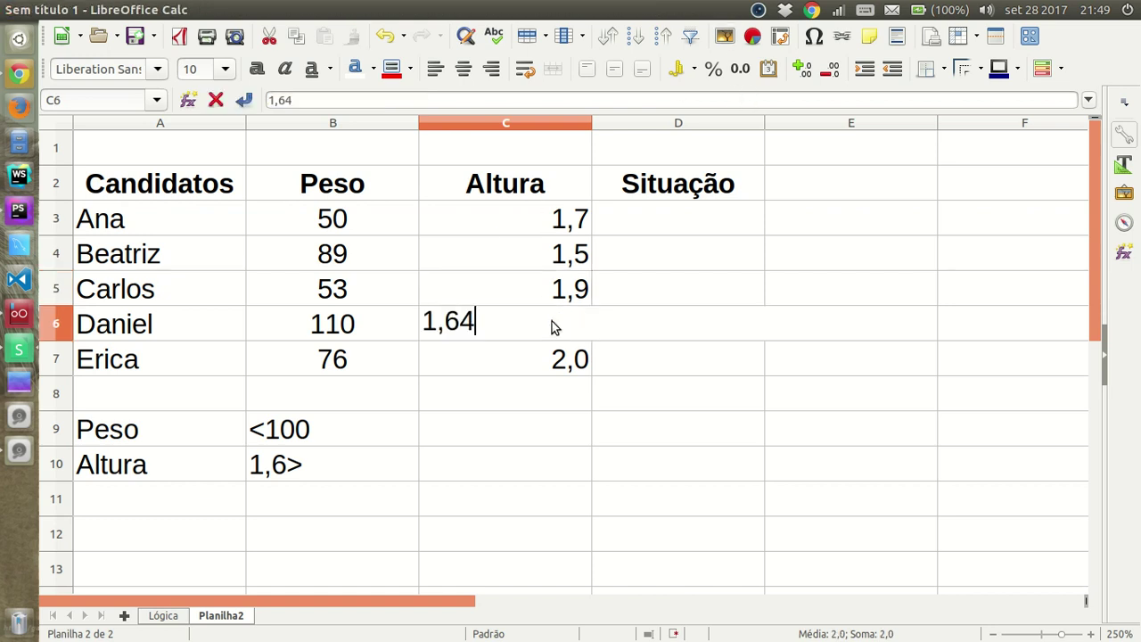
pyautogui.press('Return')
pyautogui.write('1,6')
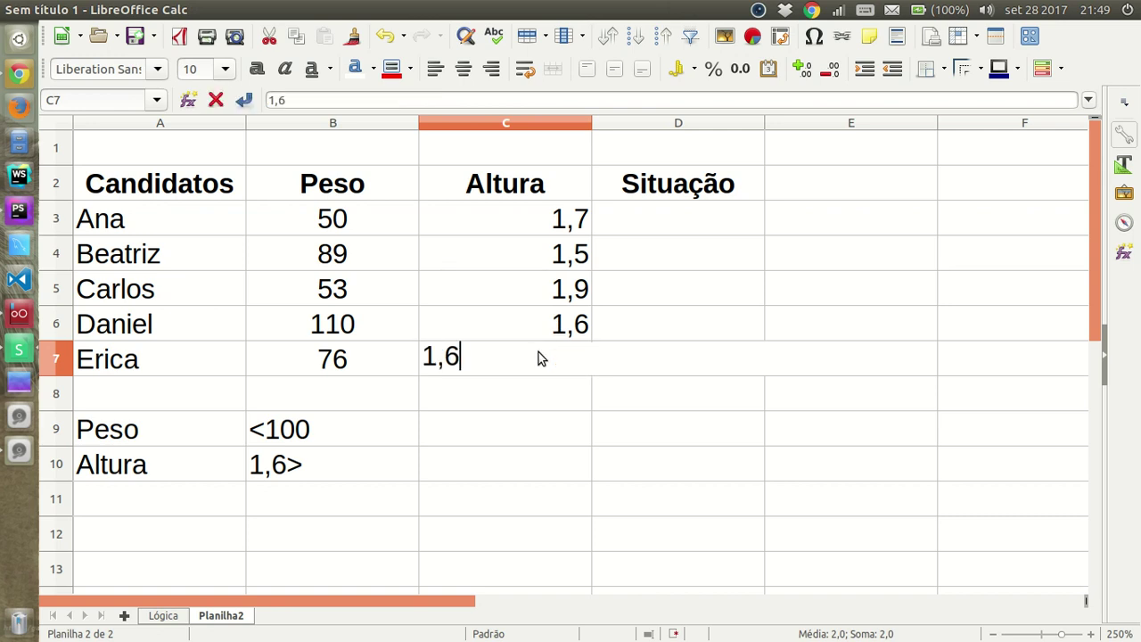
pyautogui.press('BackSpace')
pyautogui.write('74')
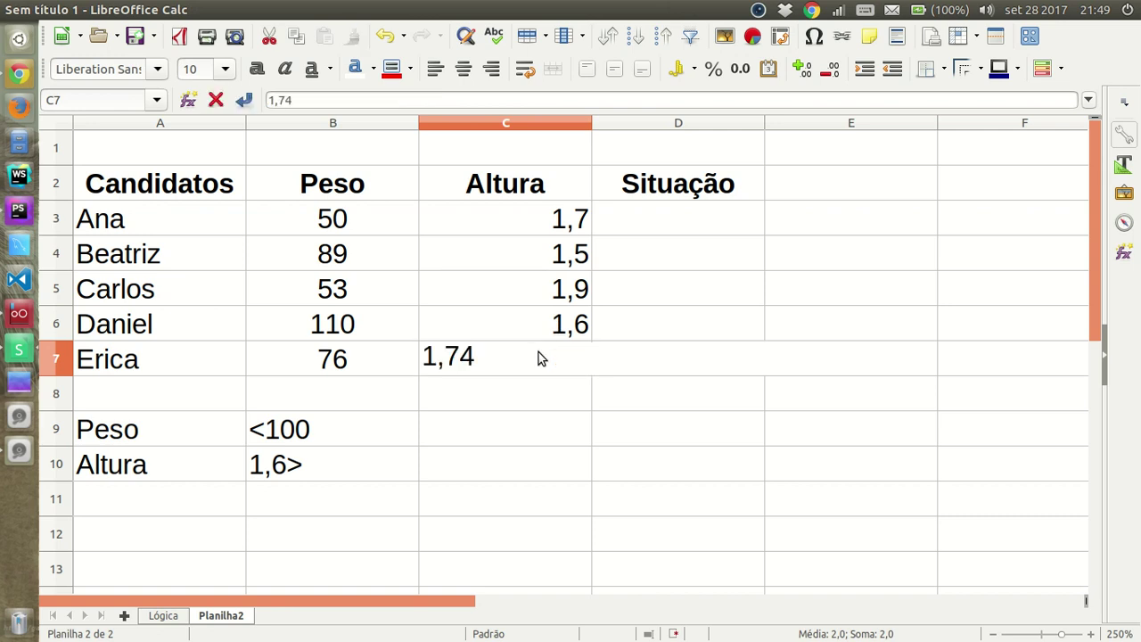
pyautogui.press('Return')
# - Show the heights in C3:C7 with two decimal places and centre them horizontally
pyautogui.click(535, 230)
pyautogui.moveTo(535, 230); pyautogui.dragTo(558, 356)
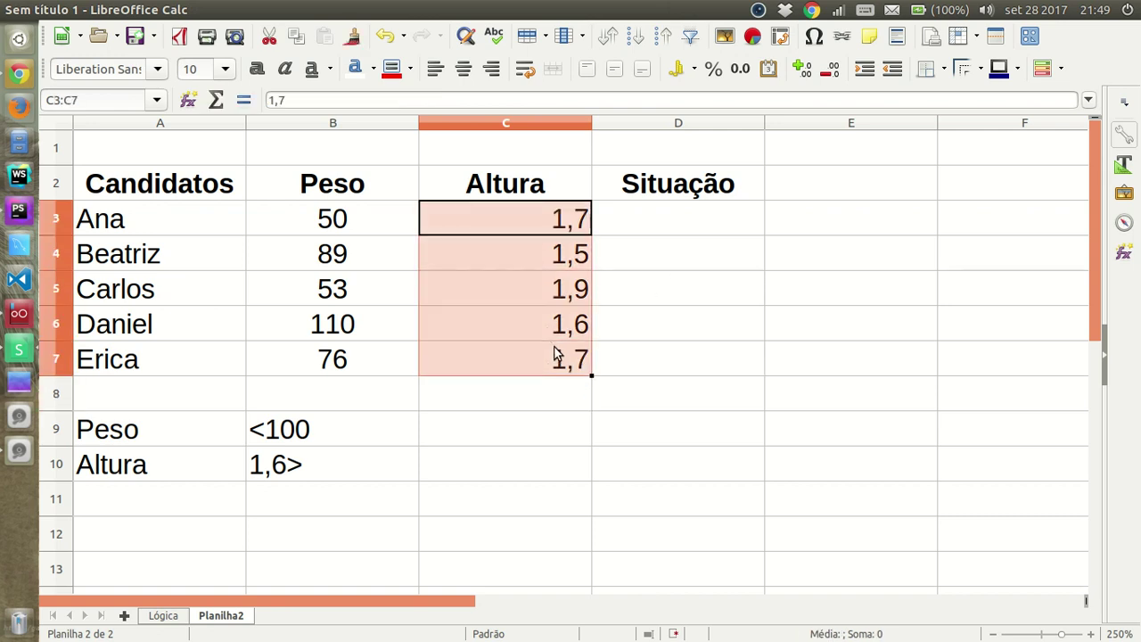
pyautogui.click(801, 68)
pyautogui.click(671, 259)
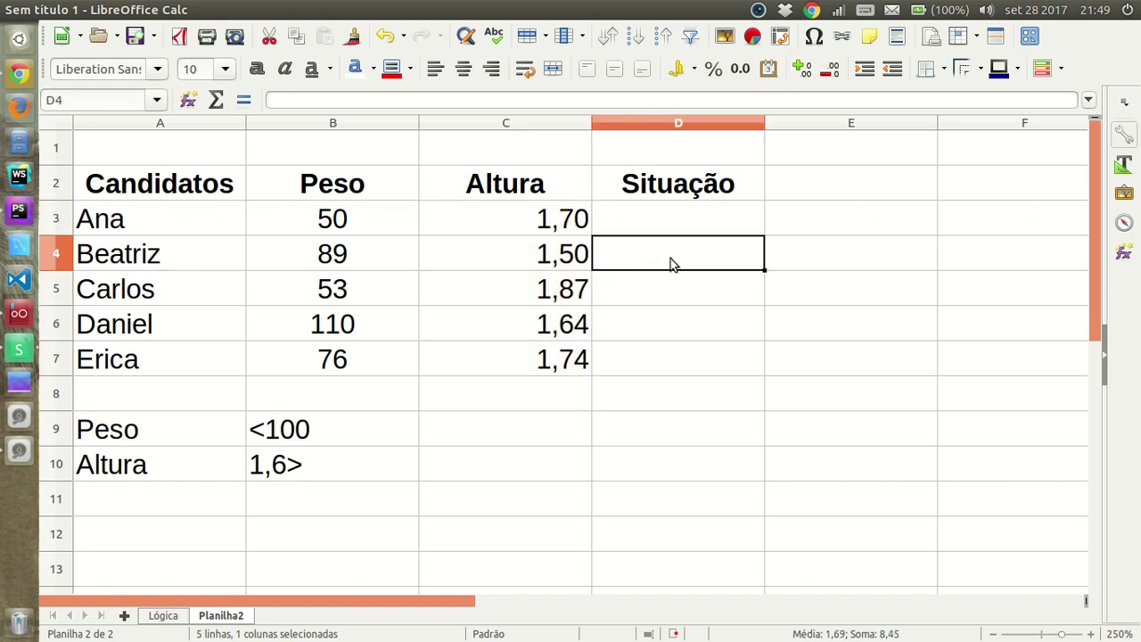
pyautogui.moveTo(584, 233); pyautogui.dragTo(575, 359)
pyautogui.click(462, 67)
pyautogui.click(690, 206)
pyautogui.write('=(')
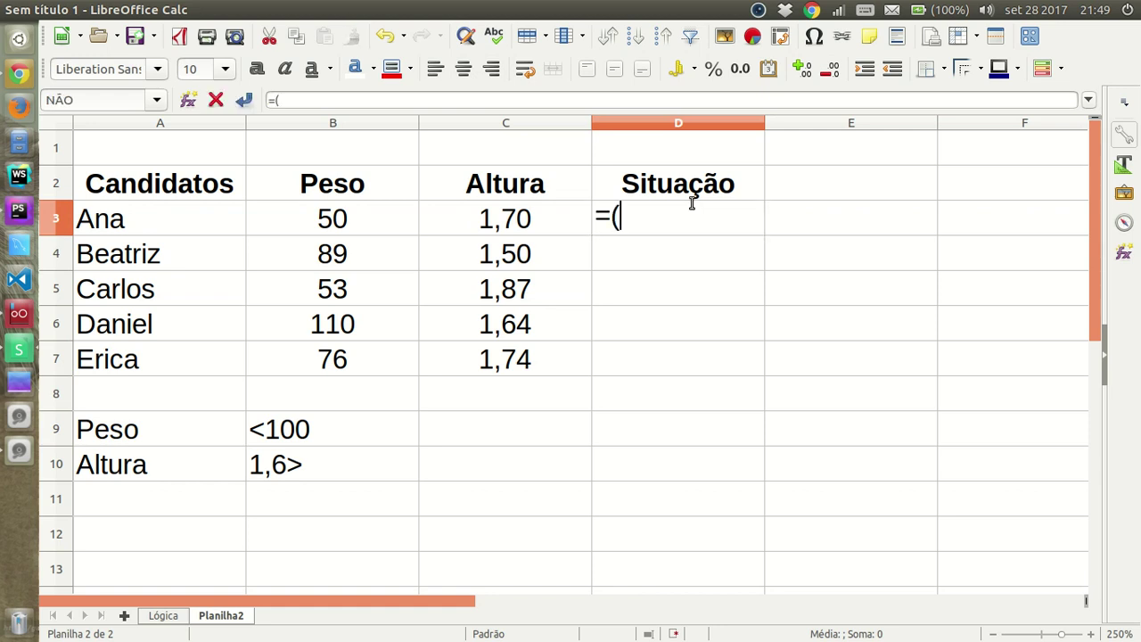
pyautogui.click(357, 217)
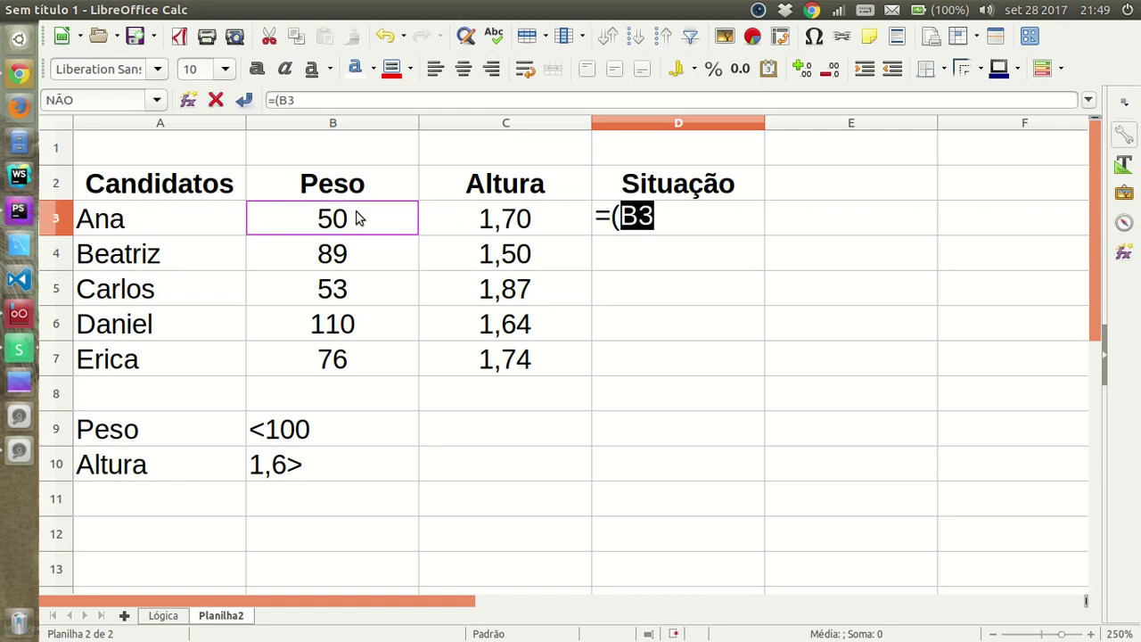
pyautogui.write('<')
pyautogui.press('BackSpace')
pyautogui.press('BackSpace')
pyautogui.press('BackSpace')
pyautogui.press('BackSpace')
pyautogui.press('BackSpace')
pyautogui.press('Return')
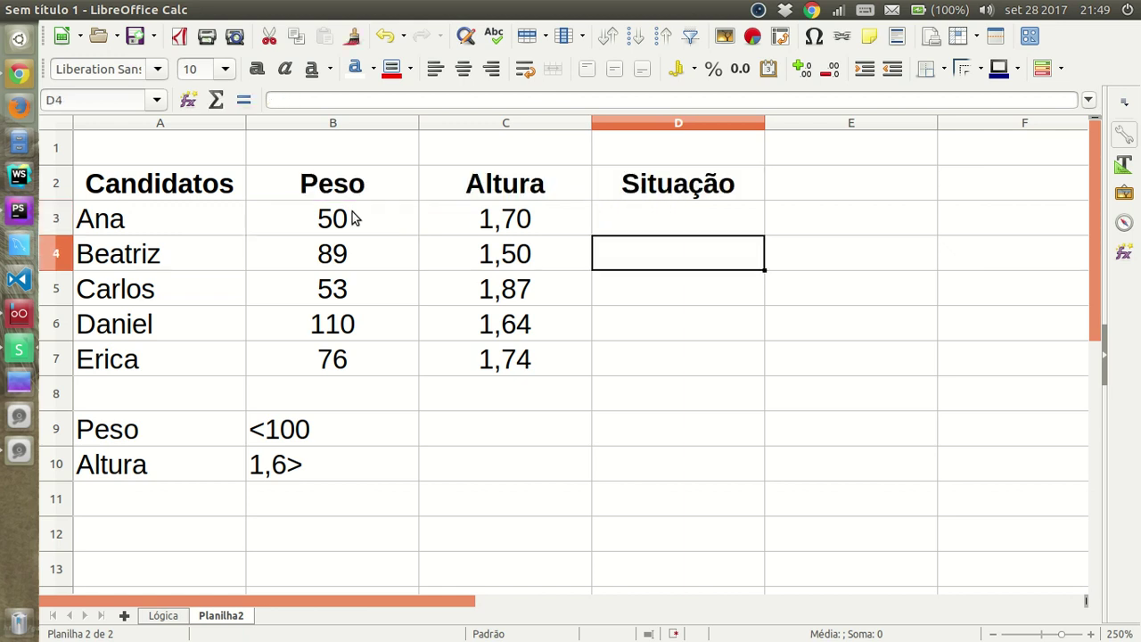
# - Enter the function name E in cell E5
pyautogui.click(841, 303)
pyautogui.write('E')
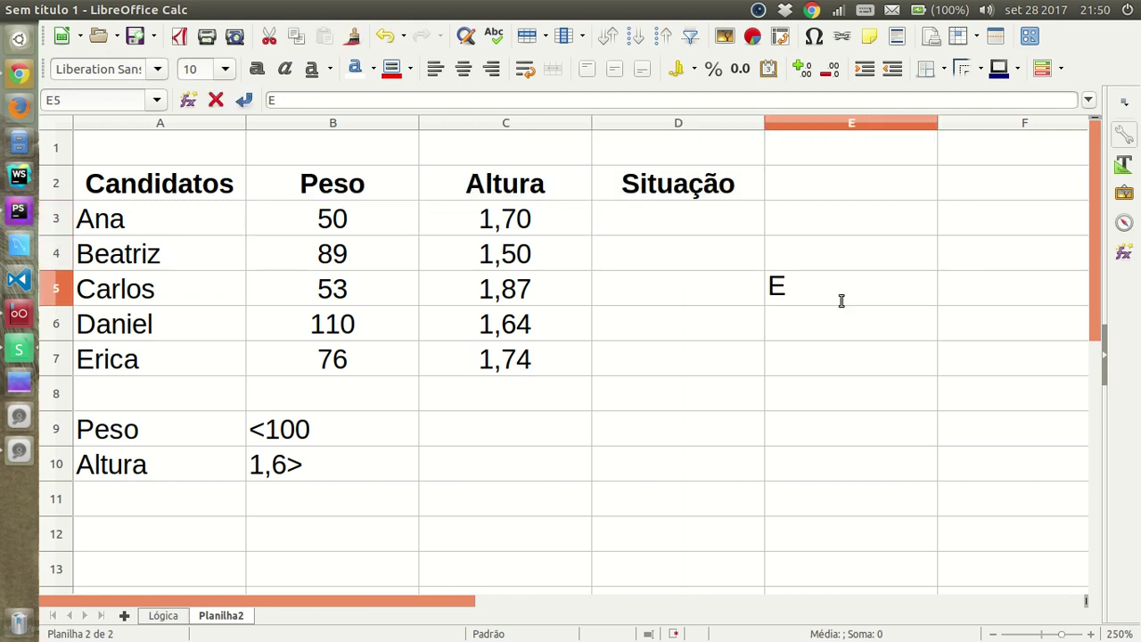
pyautogui.press('Return')
pyautogui.click(834, 287)
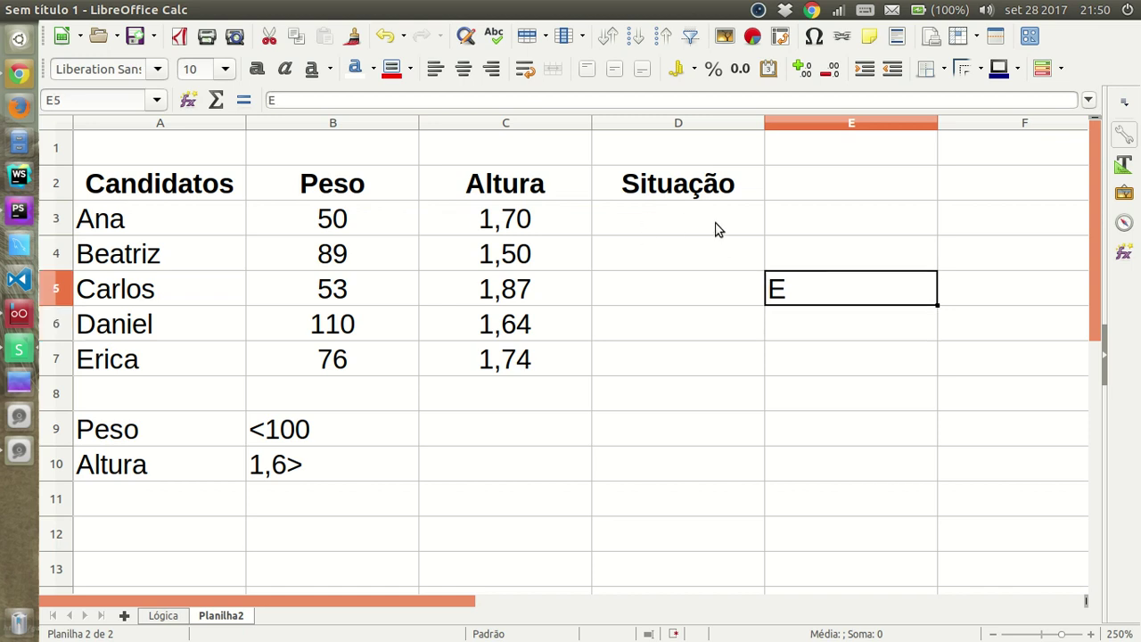
# - Widen the Situação column and clear the letter E from cell E5
pyautogui.click(715, 229)
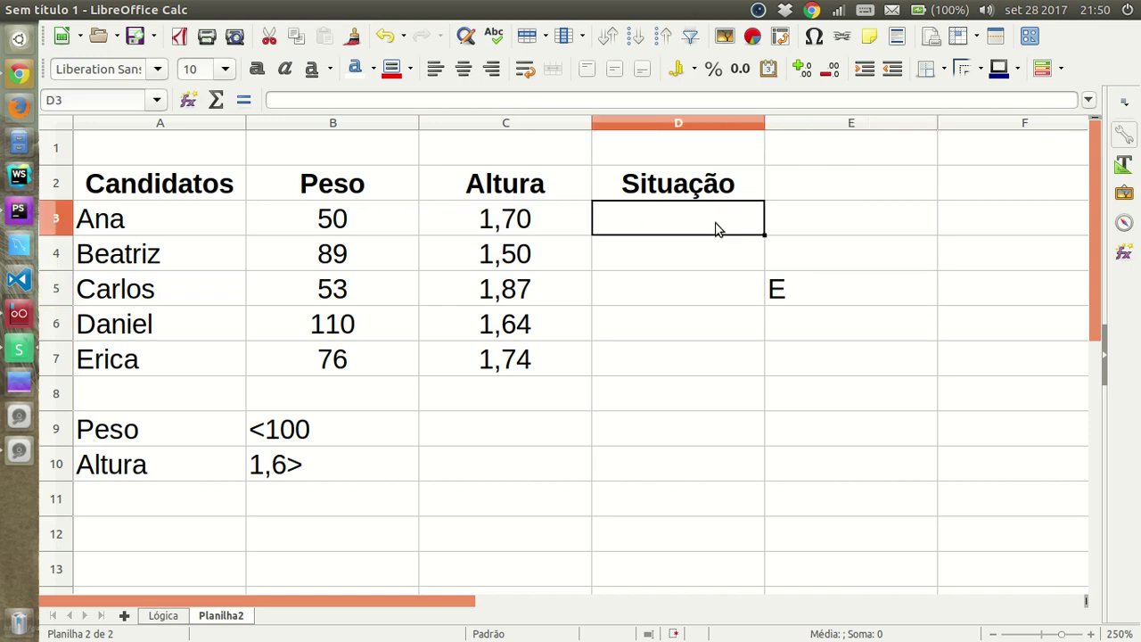
pyautogui.moveTo(765, 123); pyautogui.dragTo(845, 125)
pyautogui.click(885, 283)
pyautogui.press('Delete')
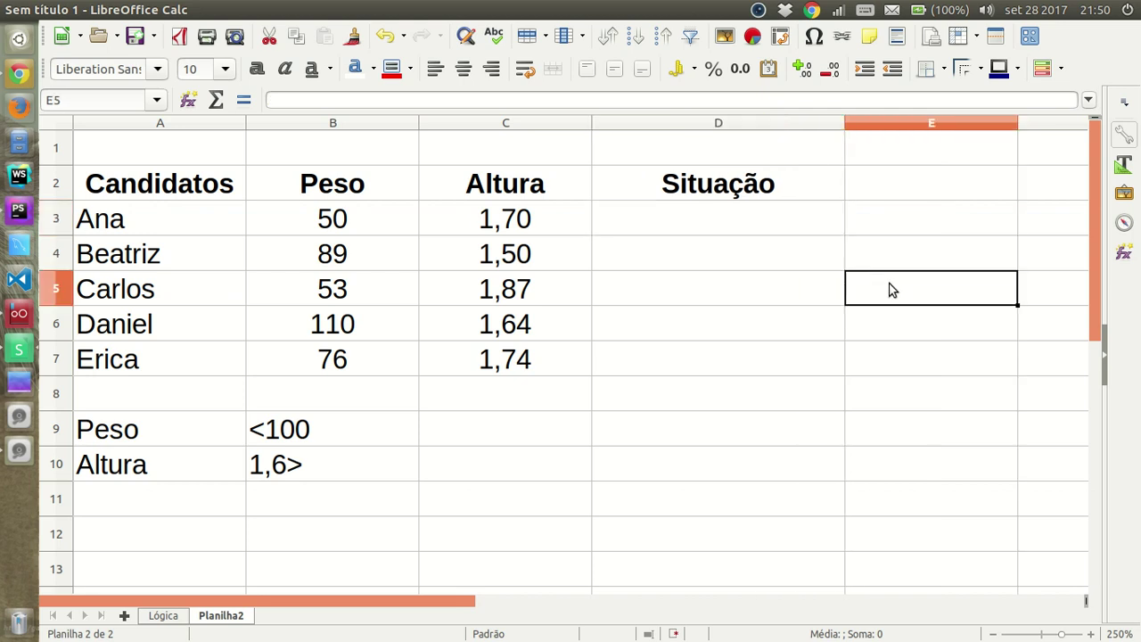
# - Enter the formula =E(B3<100;C3>1,60) in D3 to test the first candidate's weight and height
pyautogui.click(734, 246)
pyautogui.click(748, 225)
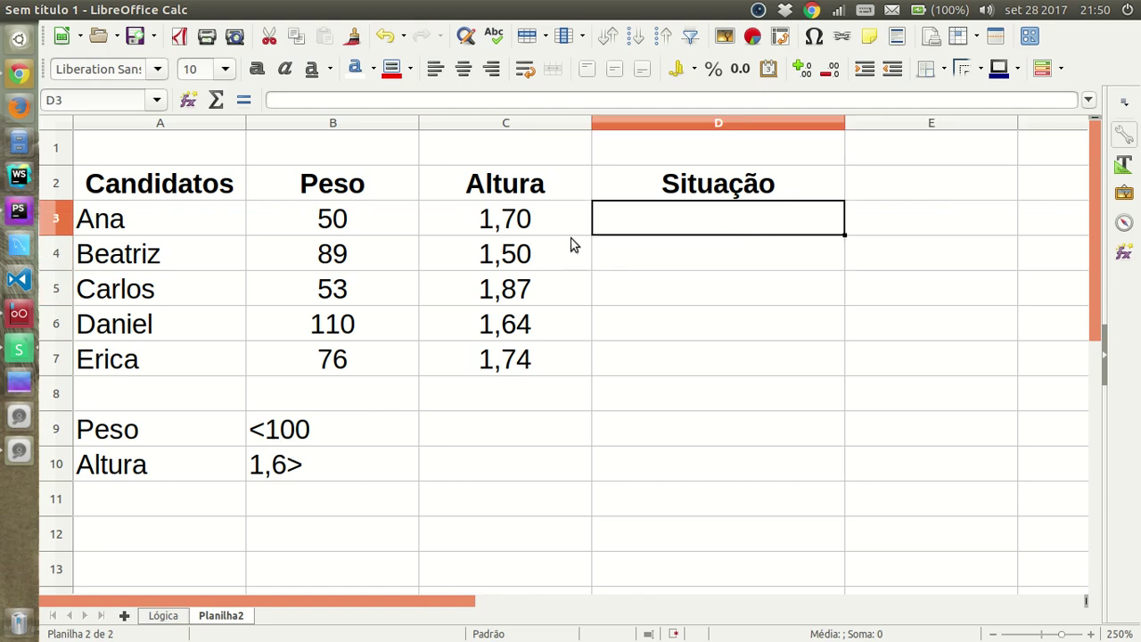
pyautogui.write('=')
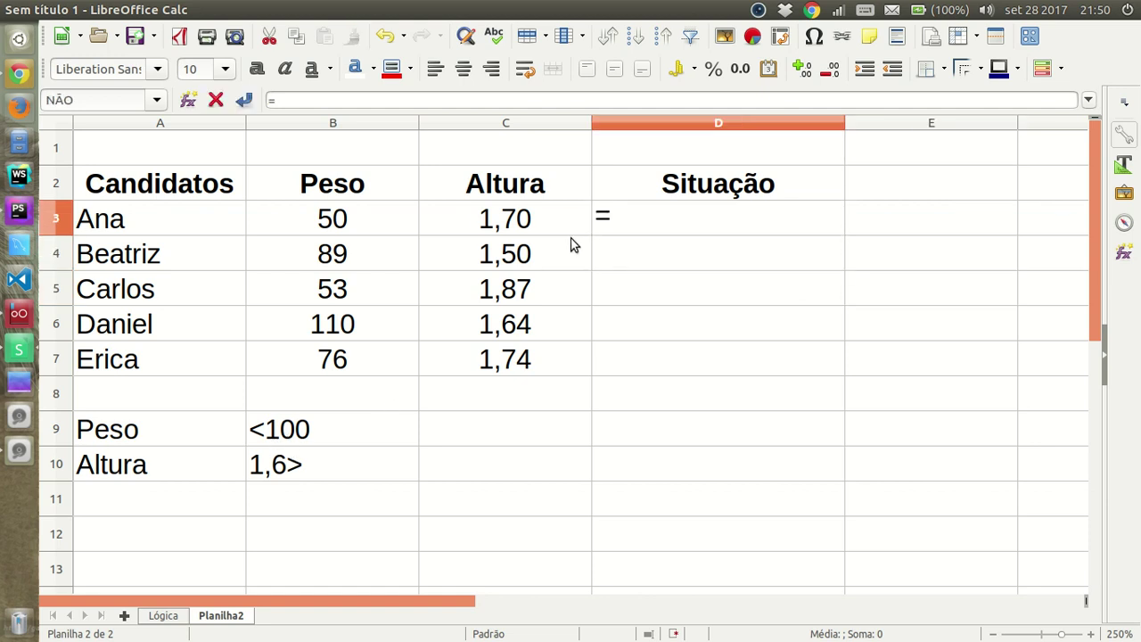
pyautogui.write('E(')
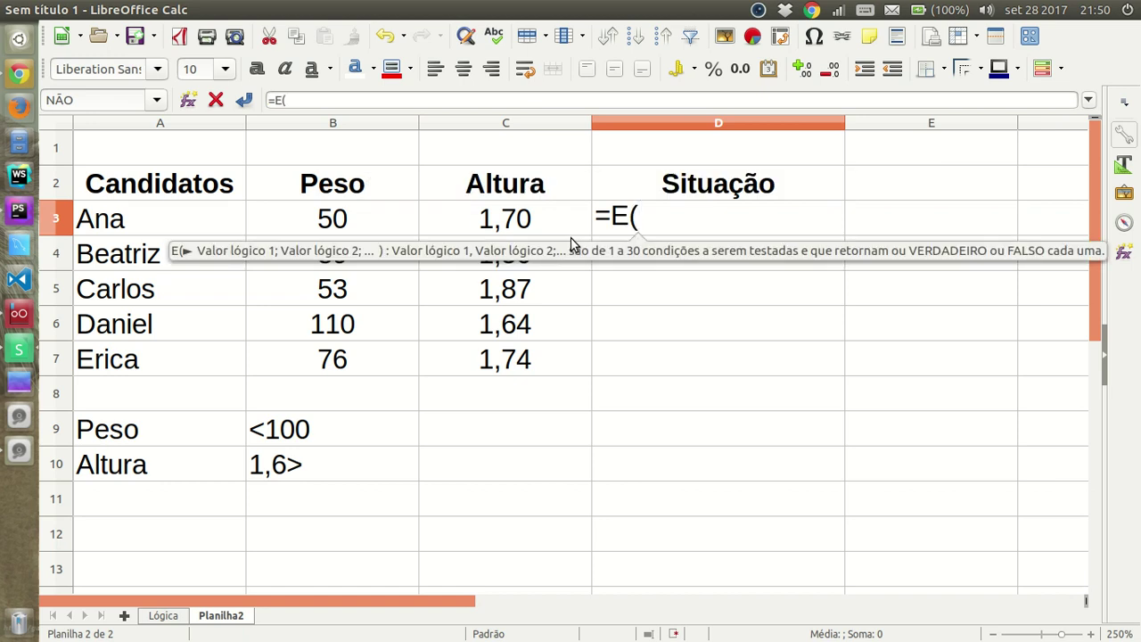
pyautogui.click(353, 224)
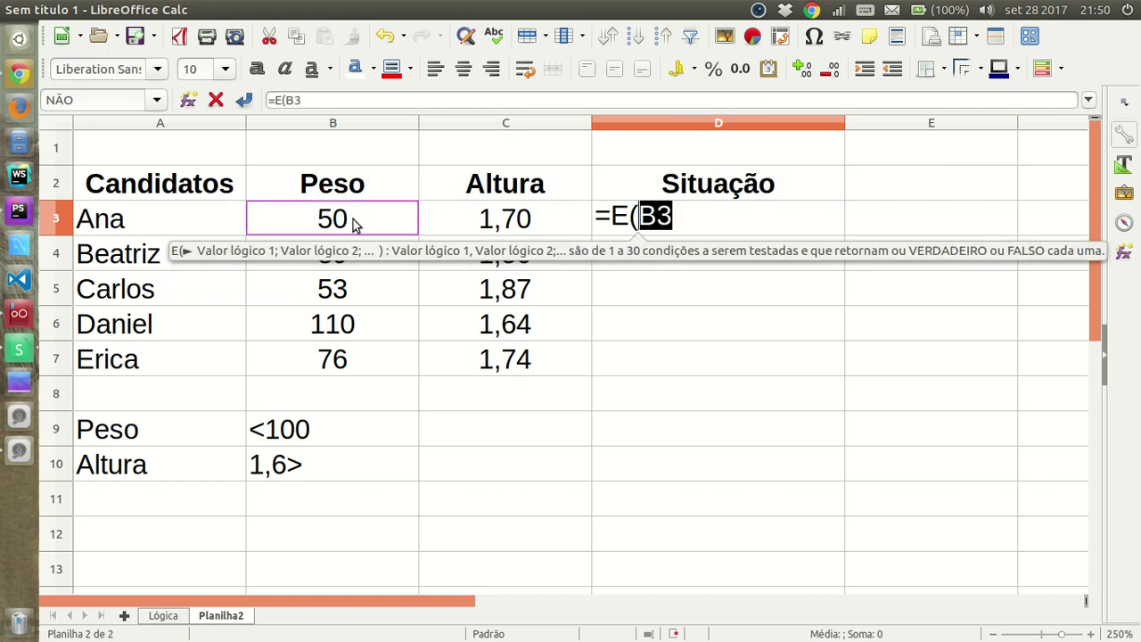
pyautogui.write('<')
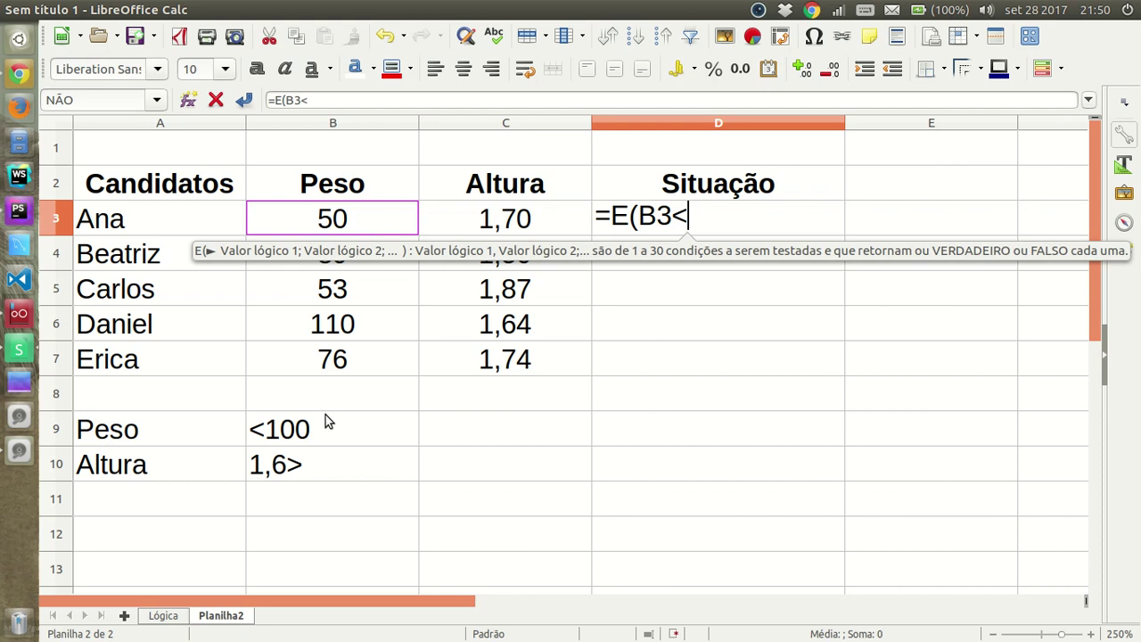
pyautogui.write('100')
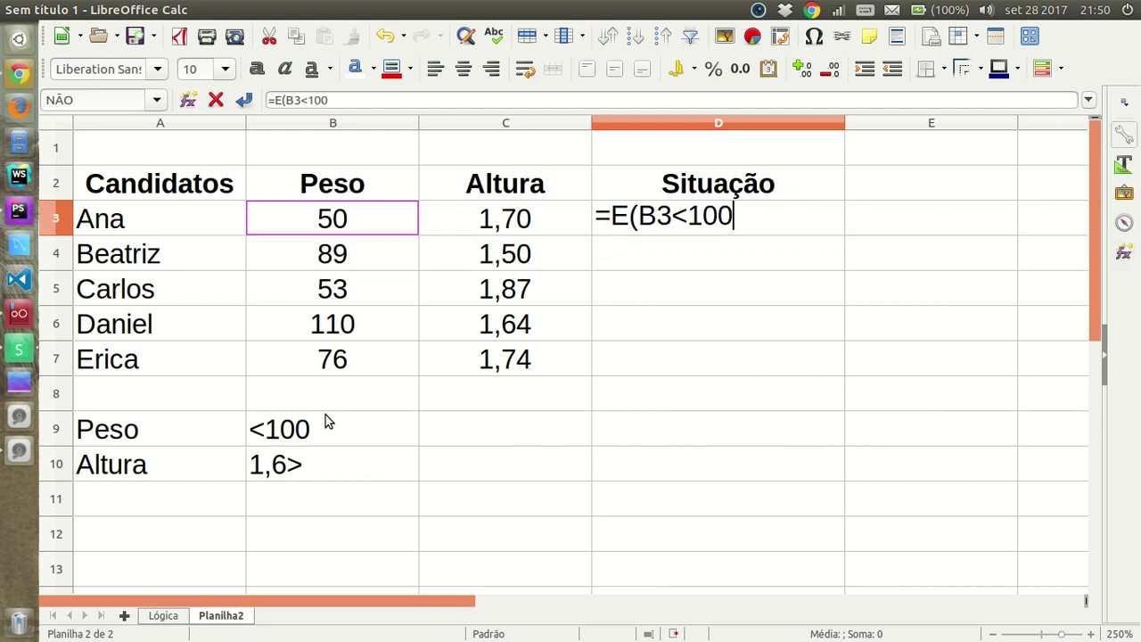
pyautogui.write(';')
pyautogui.click(492, 222)
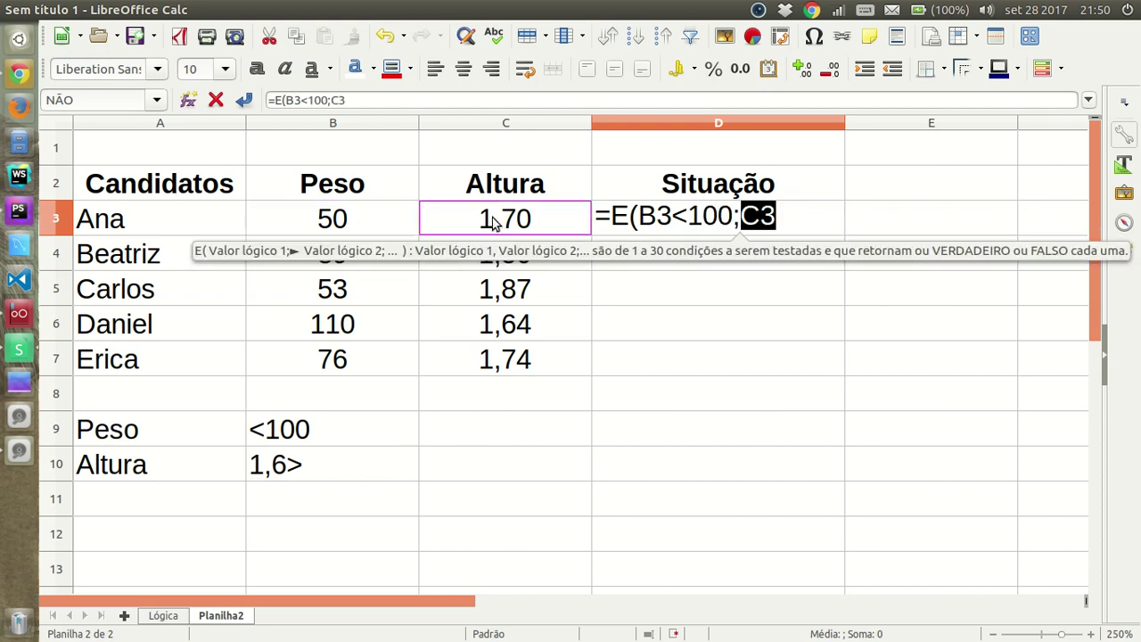
pyautogui.write('>=')
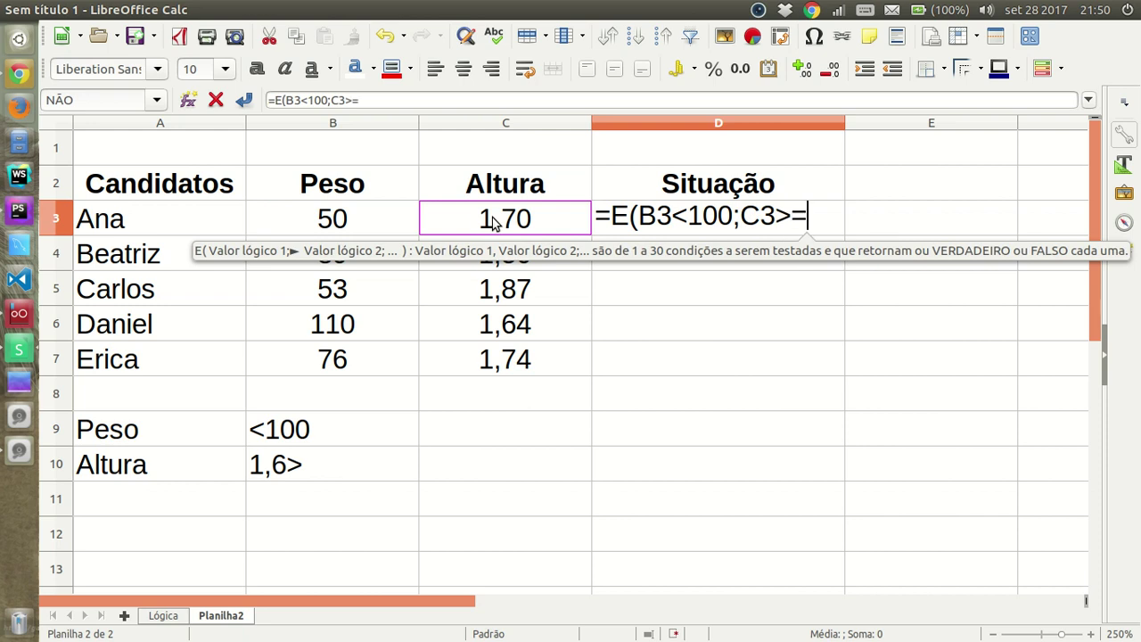
pyautogui.press('BackSpace')
pyautogui.write('1,60)')
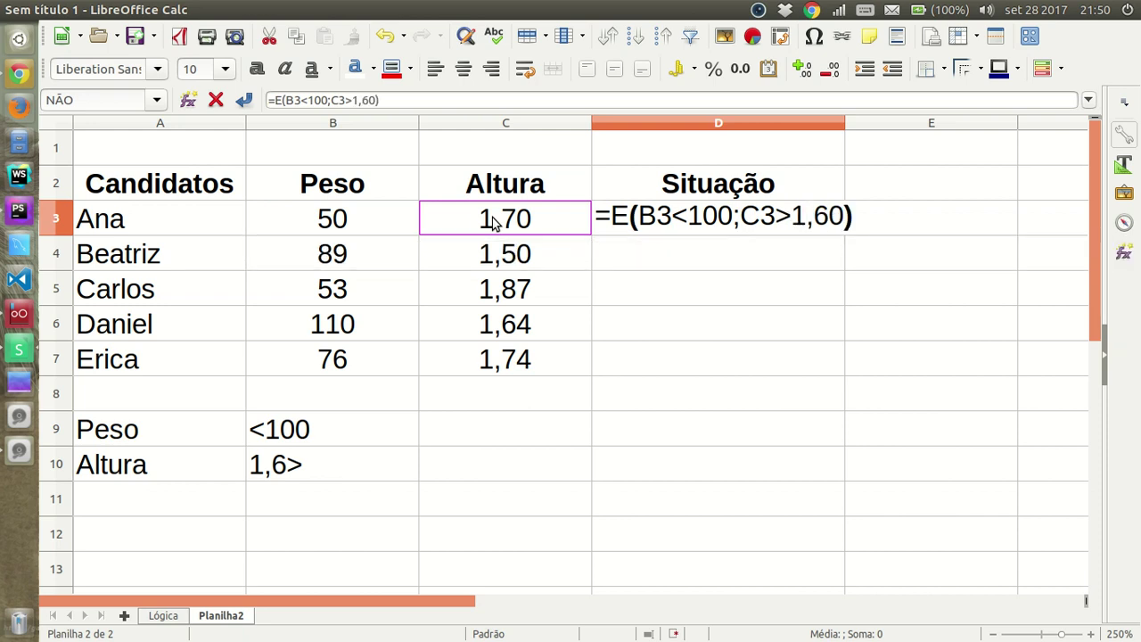
pyautogui.press('Return')
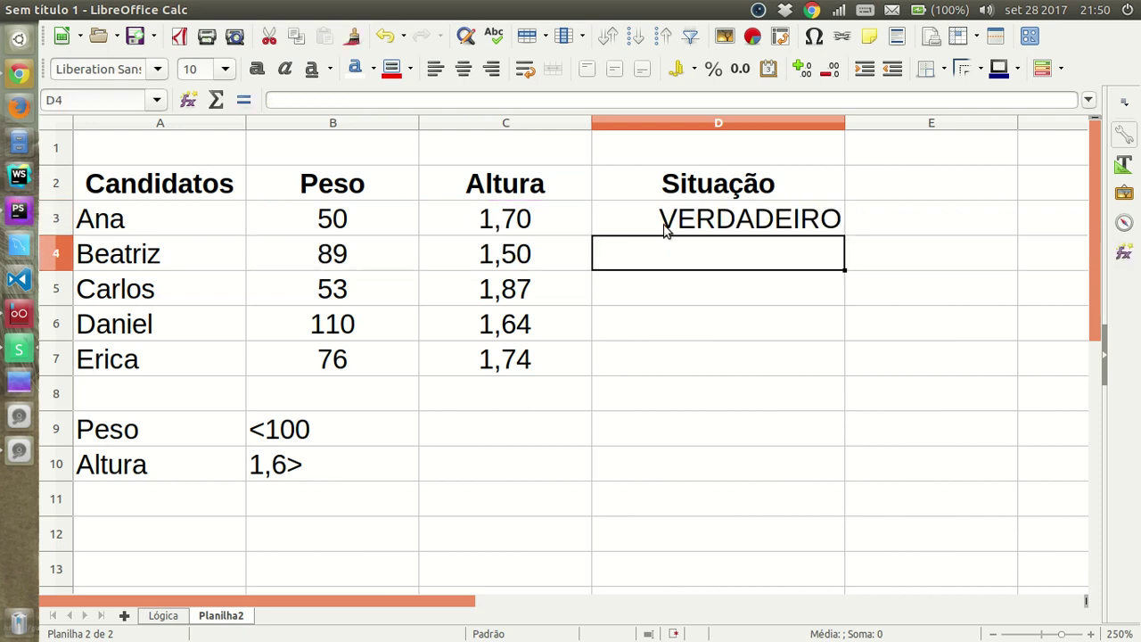
# - Centre the first candidate's Situação result in D3 horizontally
pyautogui.click(747, 214)
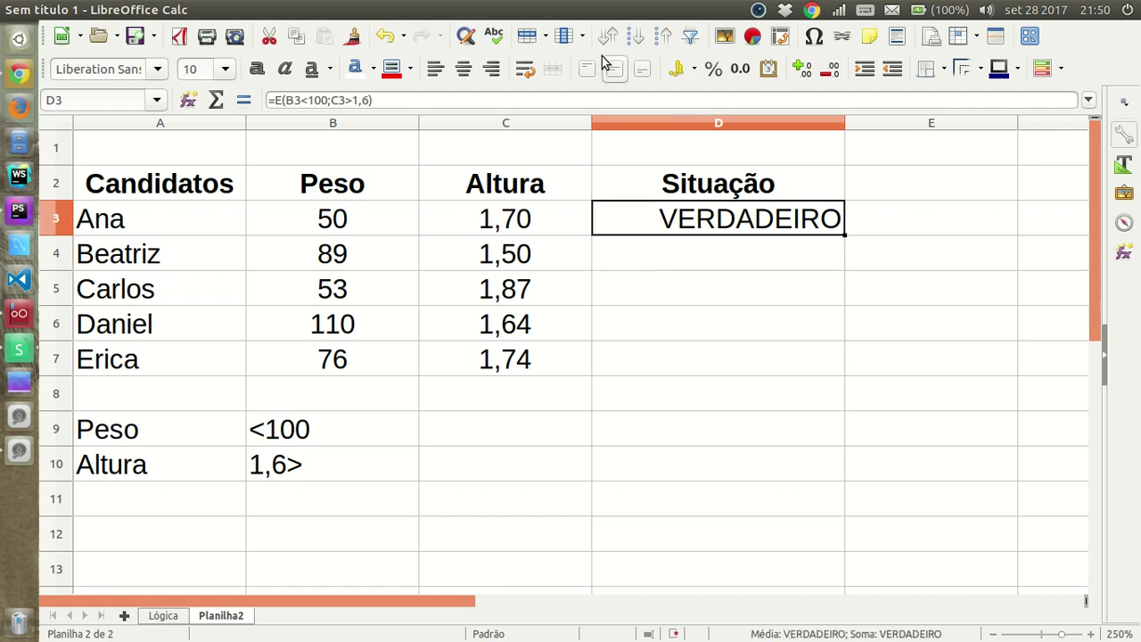
pyautogui.click(463, 69)
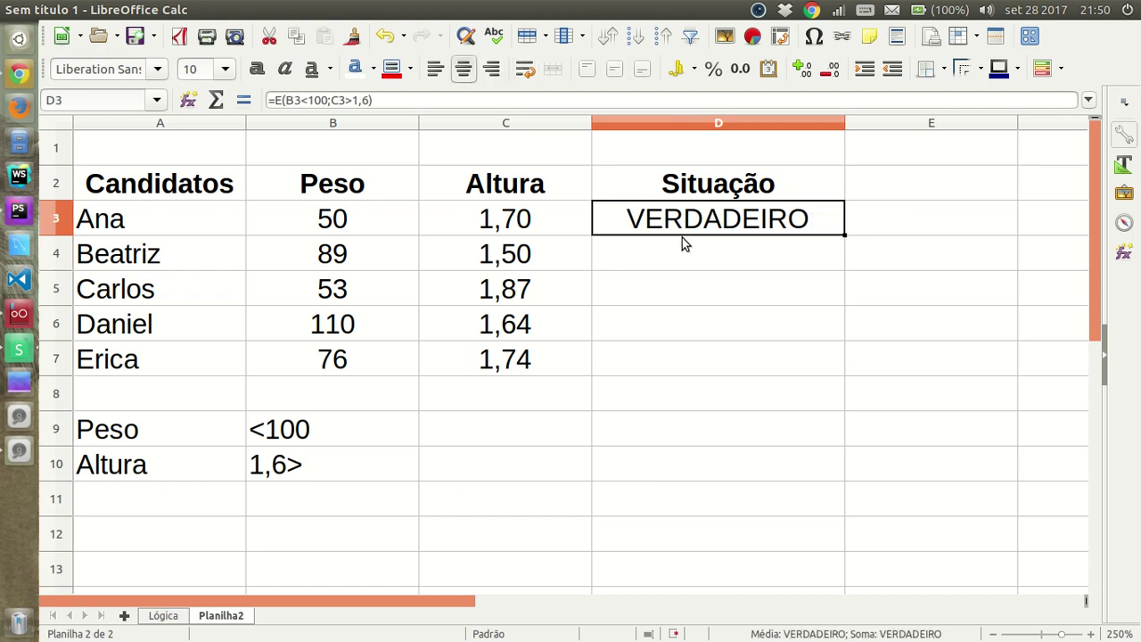
pyautogui.click(326, 222)
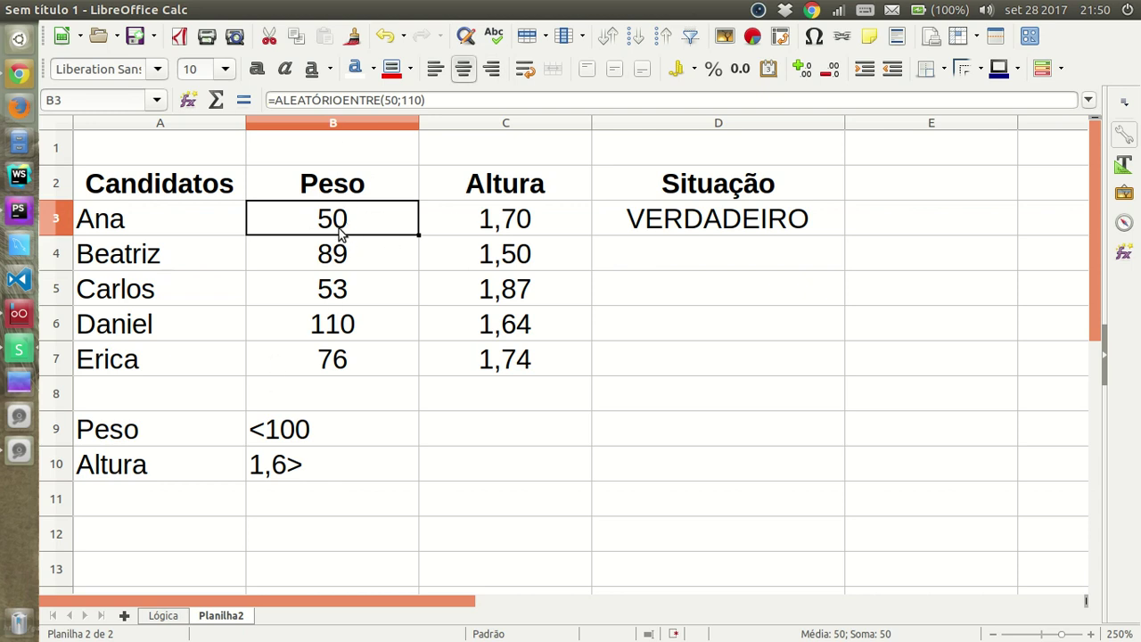
pyautogui.click(519, 223)
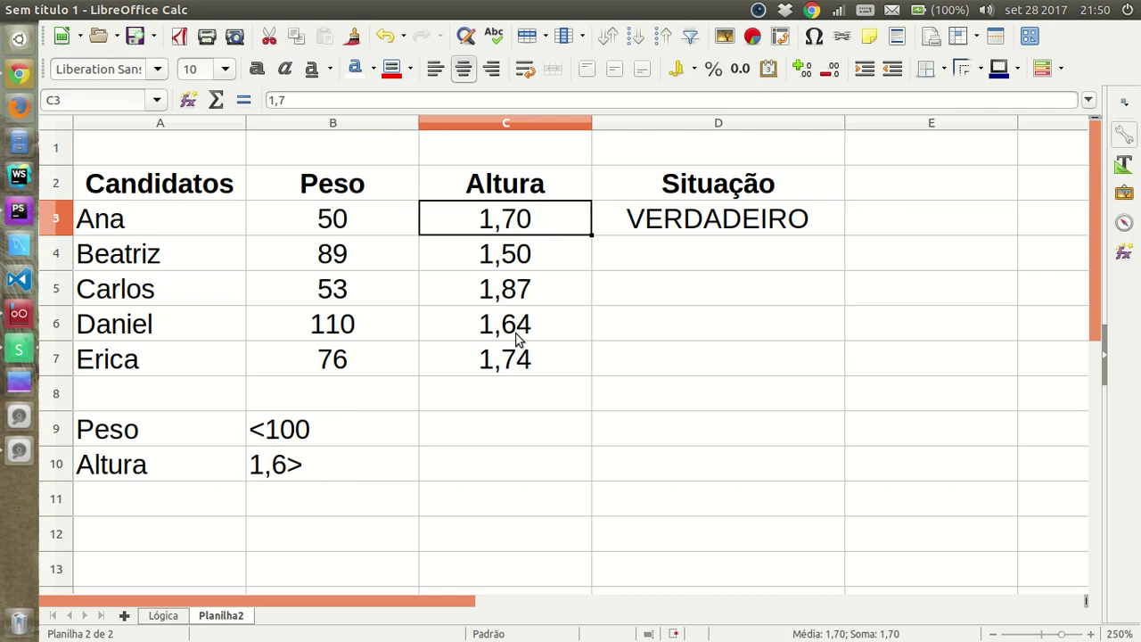
pyautogui.click(702, 217)
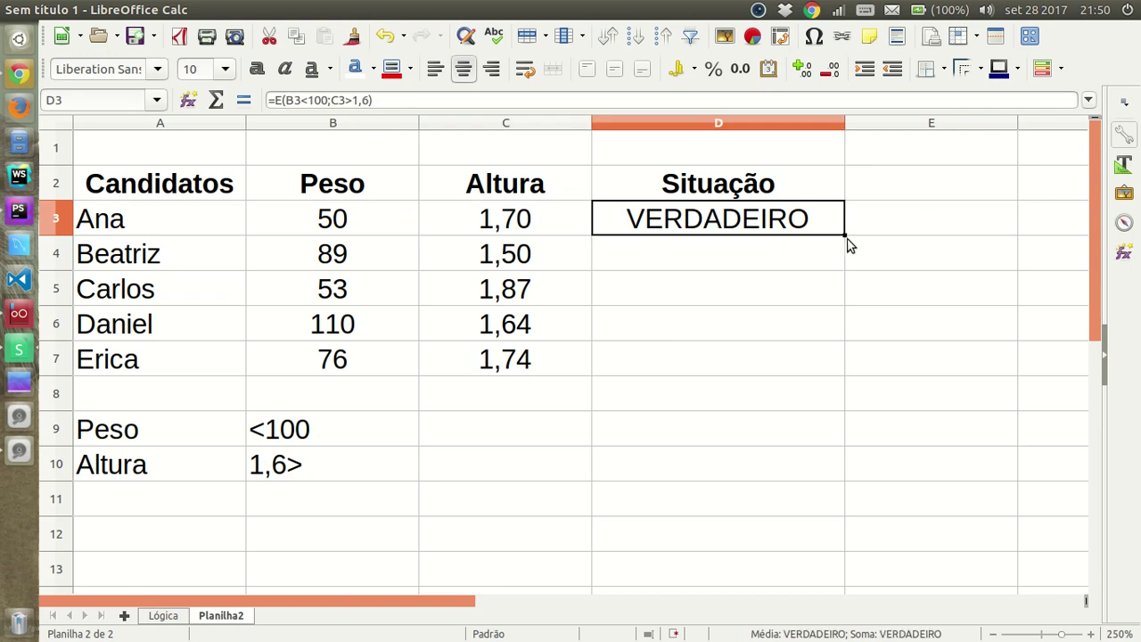
# - Enter the formula =E(B4<100;C4>1,60) in D4 to test the second candidate's weight and height
pyautogui.click(759, 261)
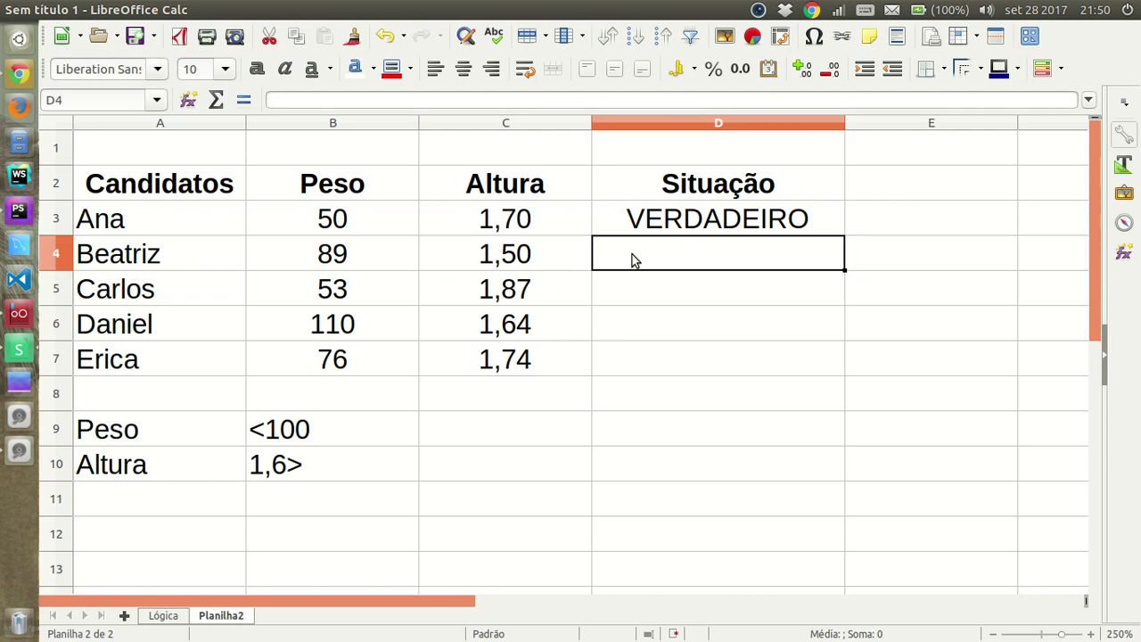
pyautogui.write('=E(')
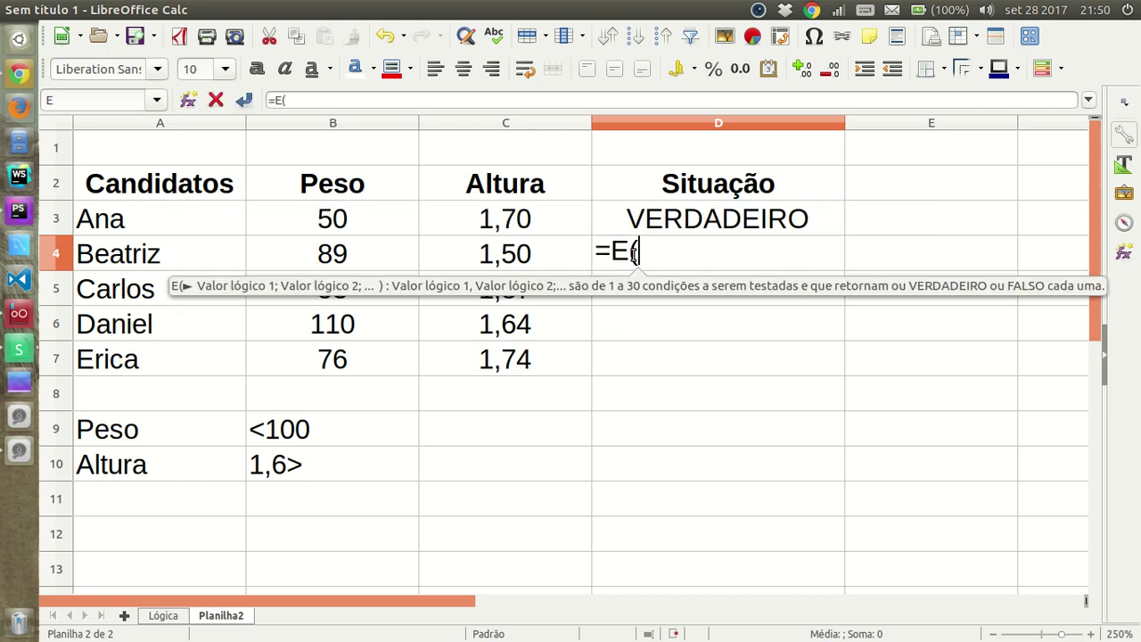
pyautogui.click(357, 262)
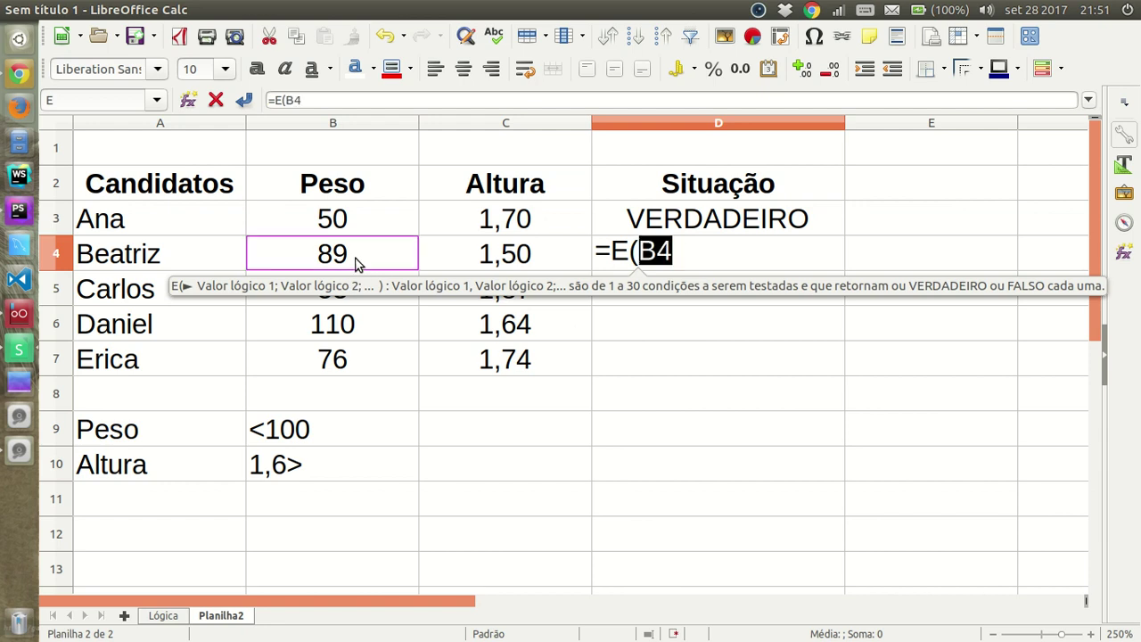
pyautogui.write('<')
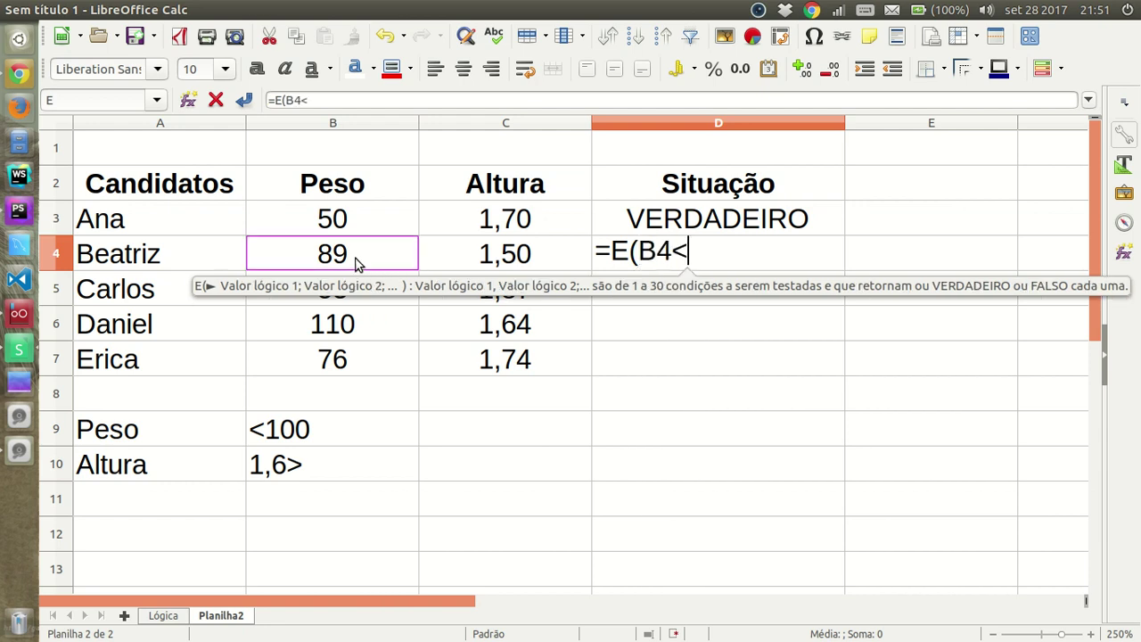
pyautogui.write('100;')
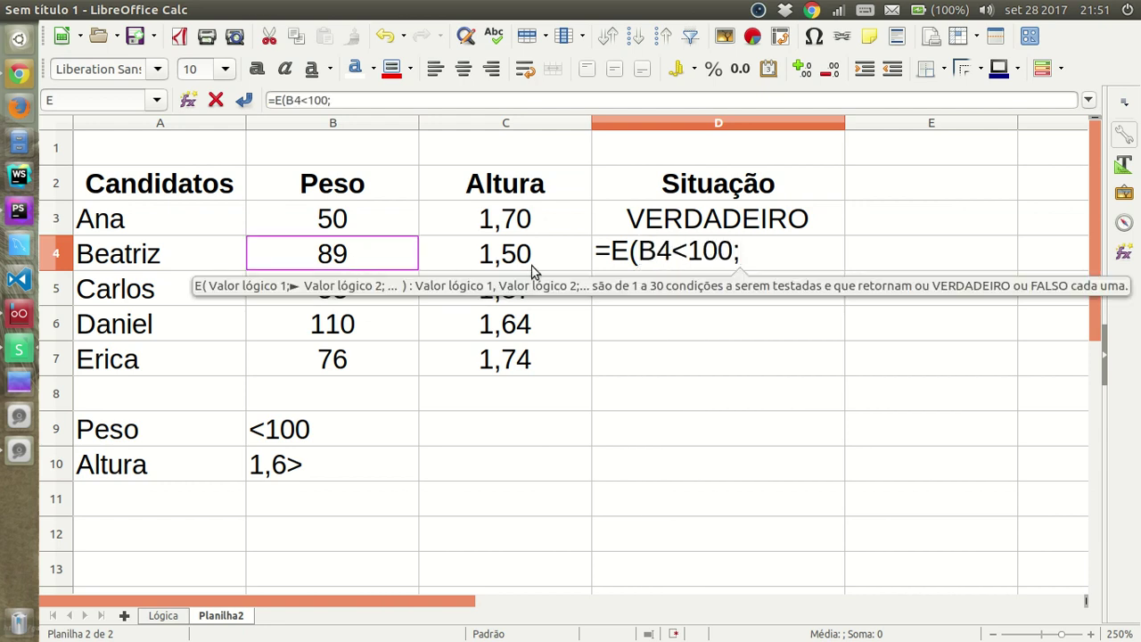
pyautogui.click(534, 270)
pyautogui.write('>1,60)')
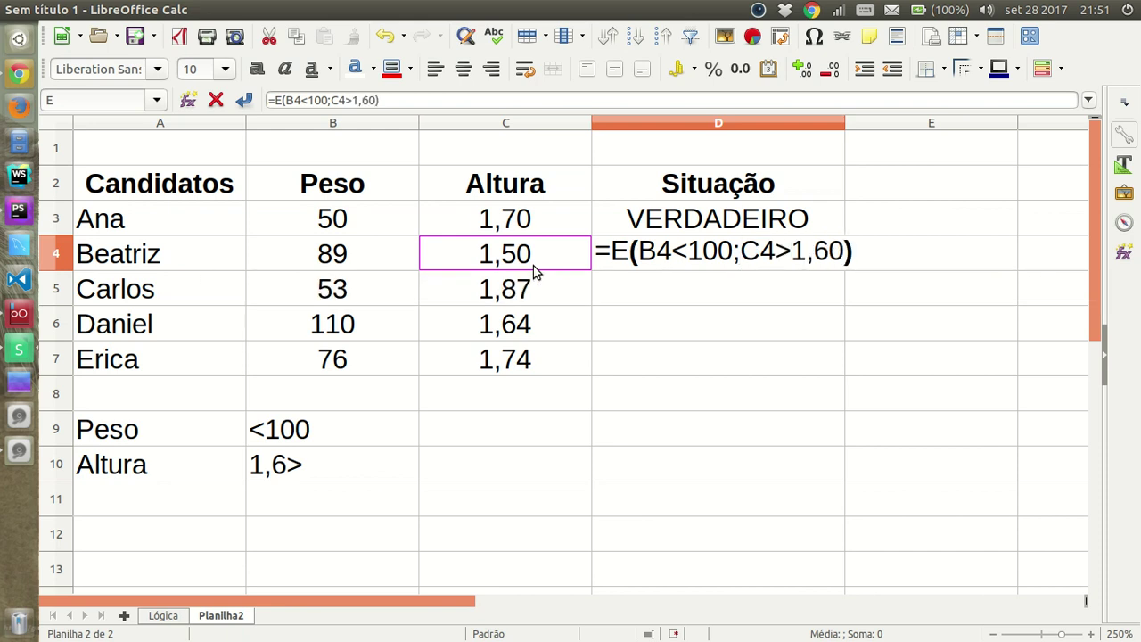
pyautogui.press('Return')
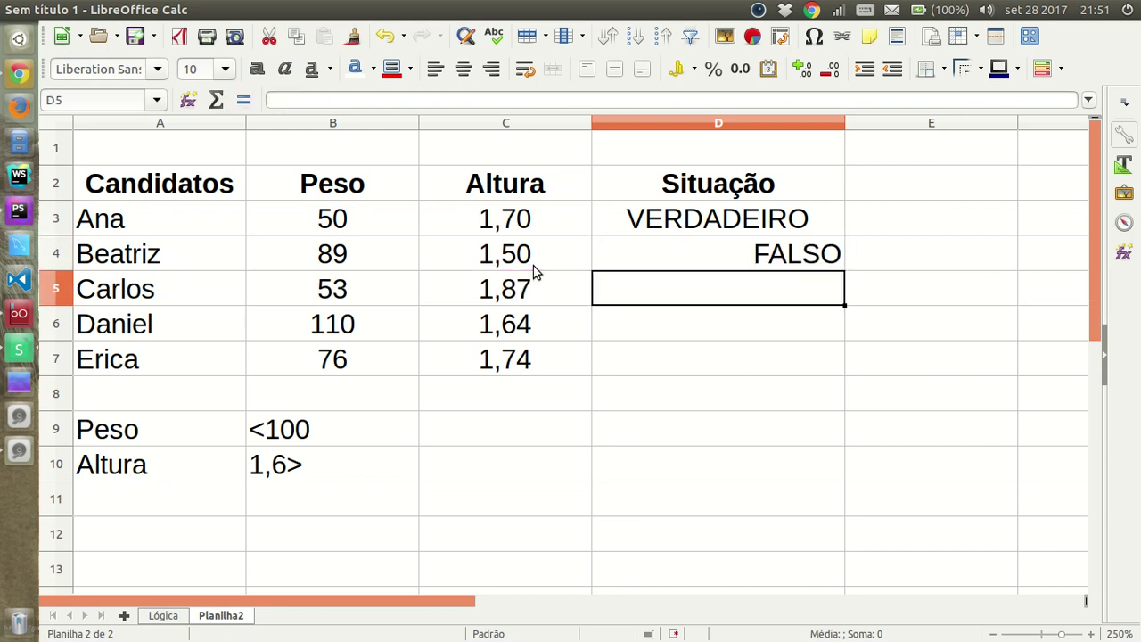
# - Centre the Situação cells D4 to D7 horizontally and select D4
pyautogui.moveTo(651, 251); pyautogui.dragTo(673, 359)
pyautogui.click(464, 69)
pyautogui.click(691, 276)
pyautogui.click(708, 260)
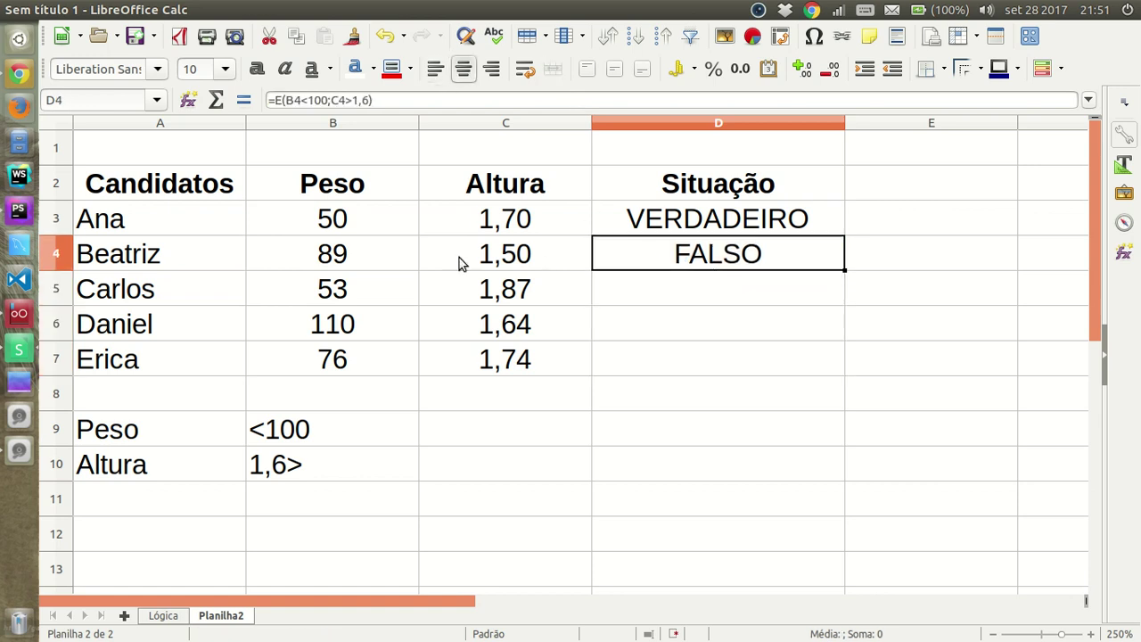
pyautogui.click(361, 257)
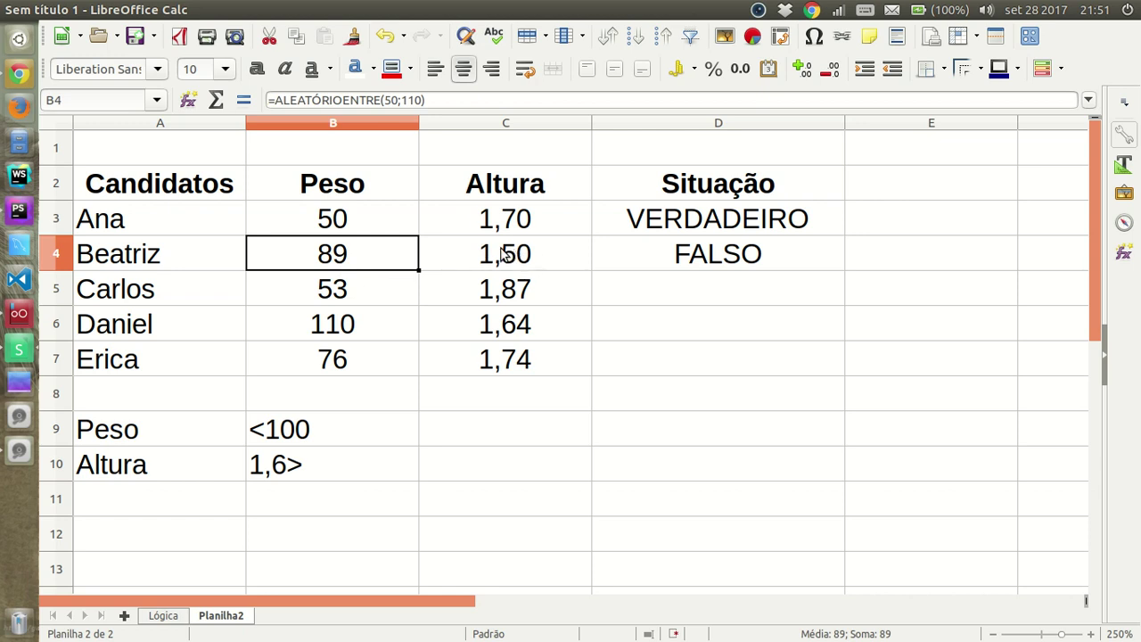
pyautogui.click(711, 254)
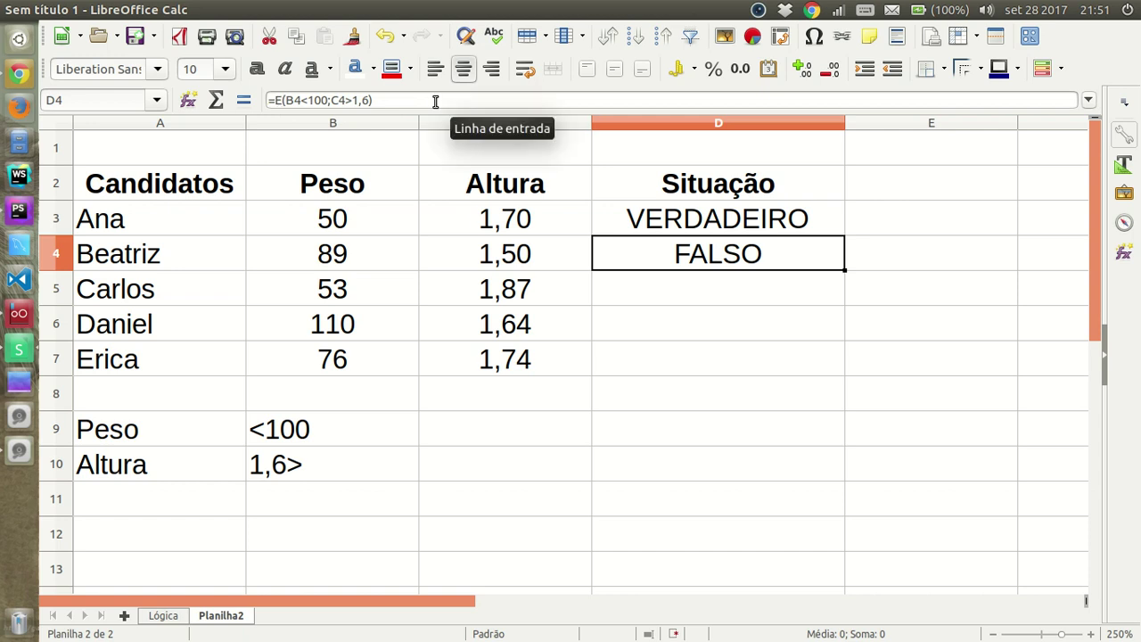
pyautogui.write('s')
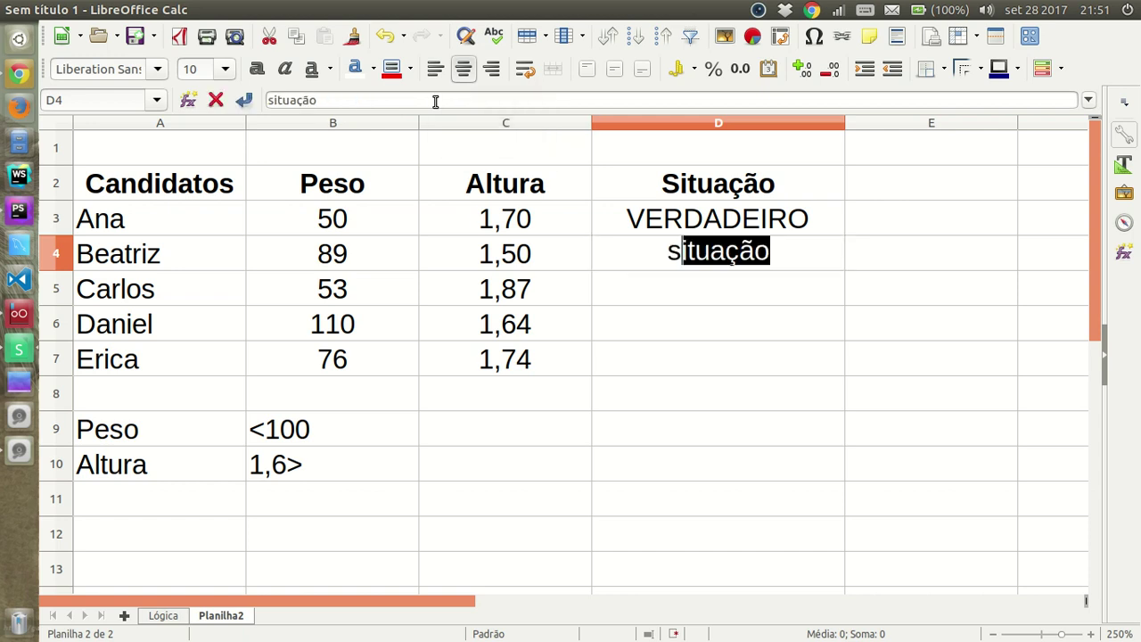
pyautogui.press('Escape')
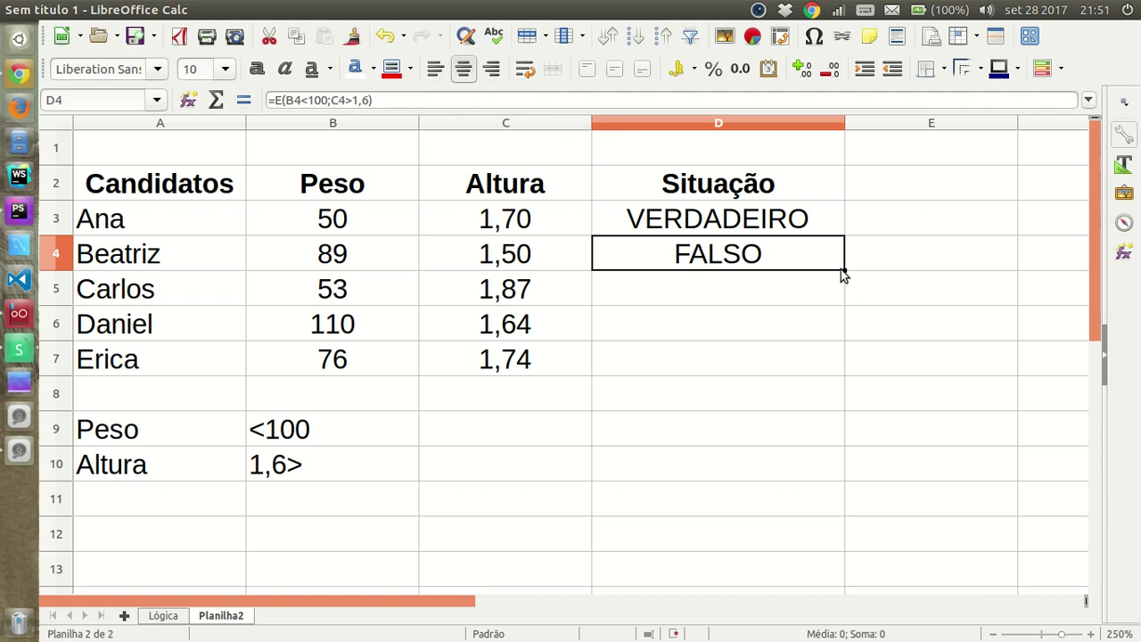
# - Fill the formula in D4 down to D7 to test the remaining candidates, and look over the candidate rows
pyautogui.moveTo(842, 270); pyautogui.dragTo(838, 366)
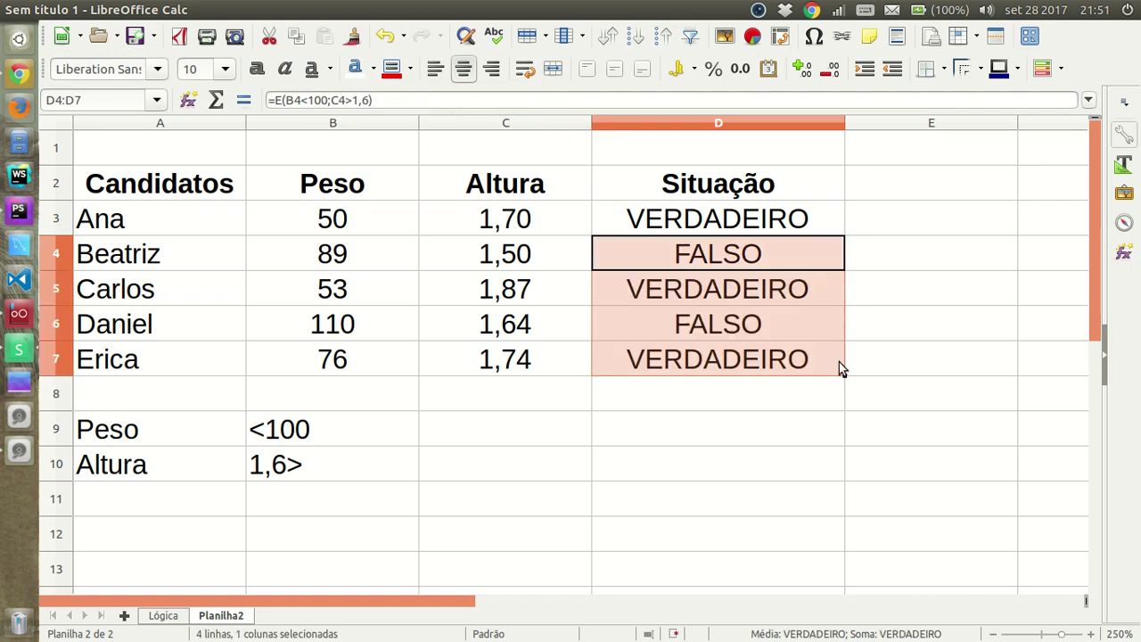
pyautogui.click(784, 351)
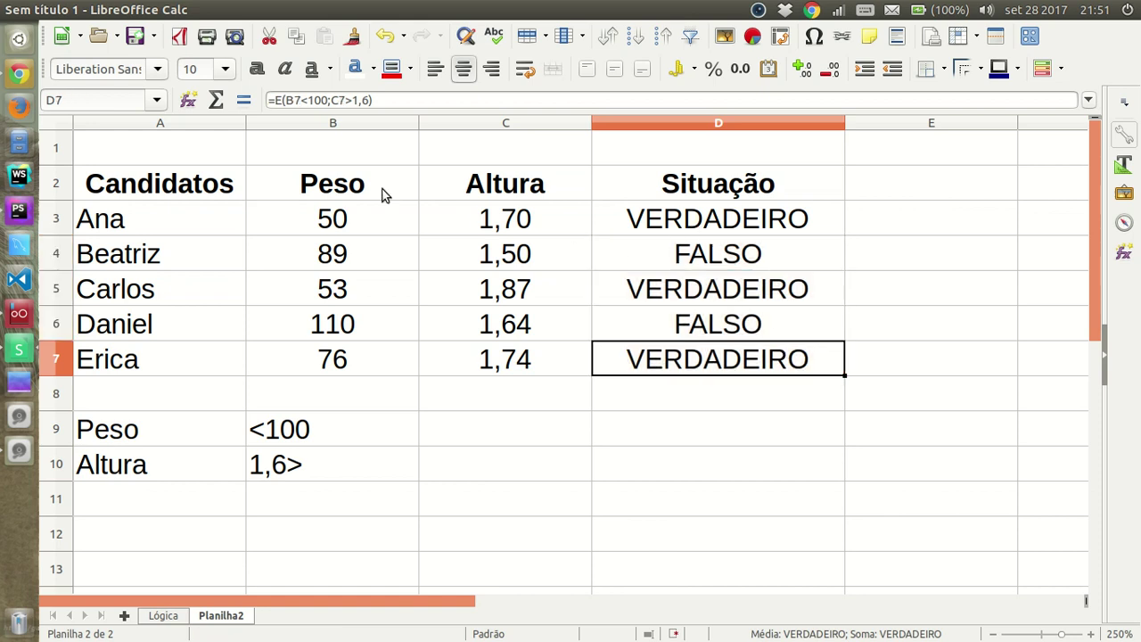
pyautogui.click(217, 253)
pyautogui.click(199, 340)
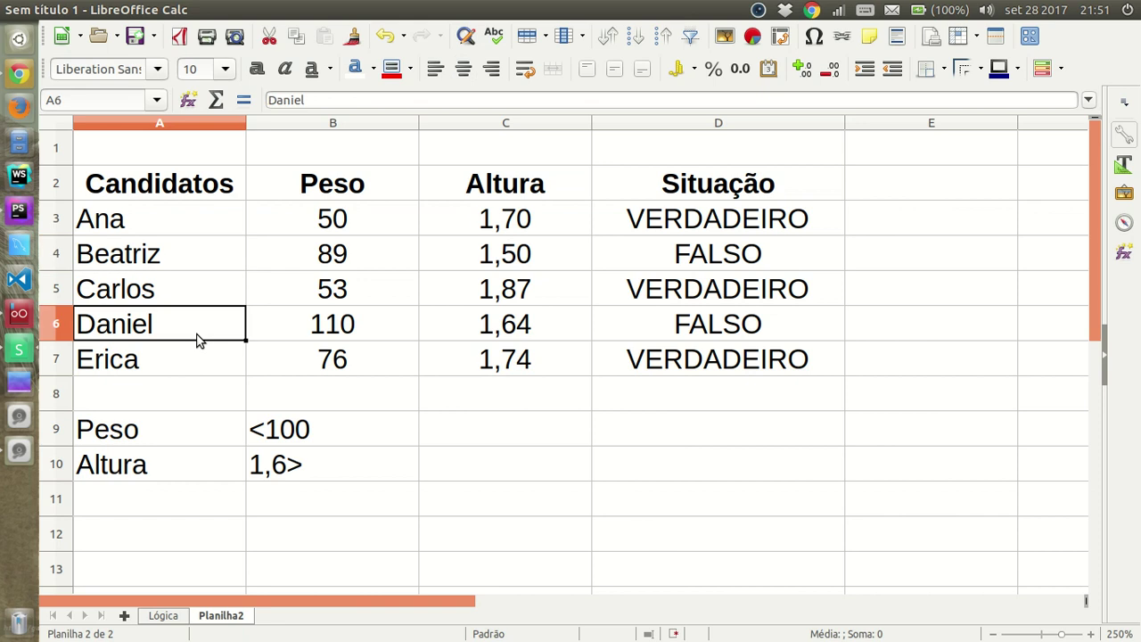